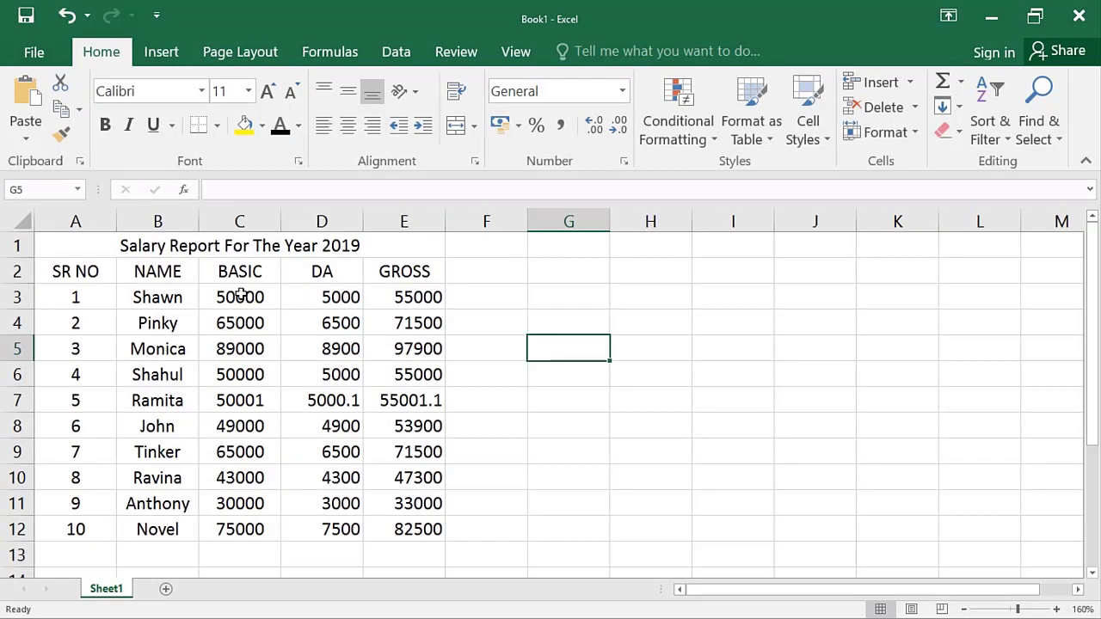
Step: Add a Greater Than highlight rule with the threshold 50000 to the BASIC values in C3:C13
{"action": "left_click_drag", "start_coordinate": [239, 303], "coordinate": [229, 525]}
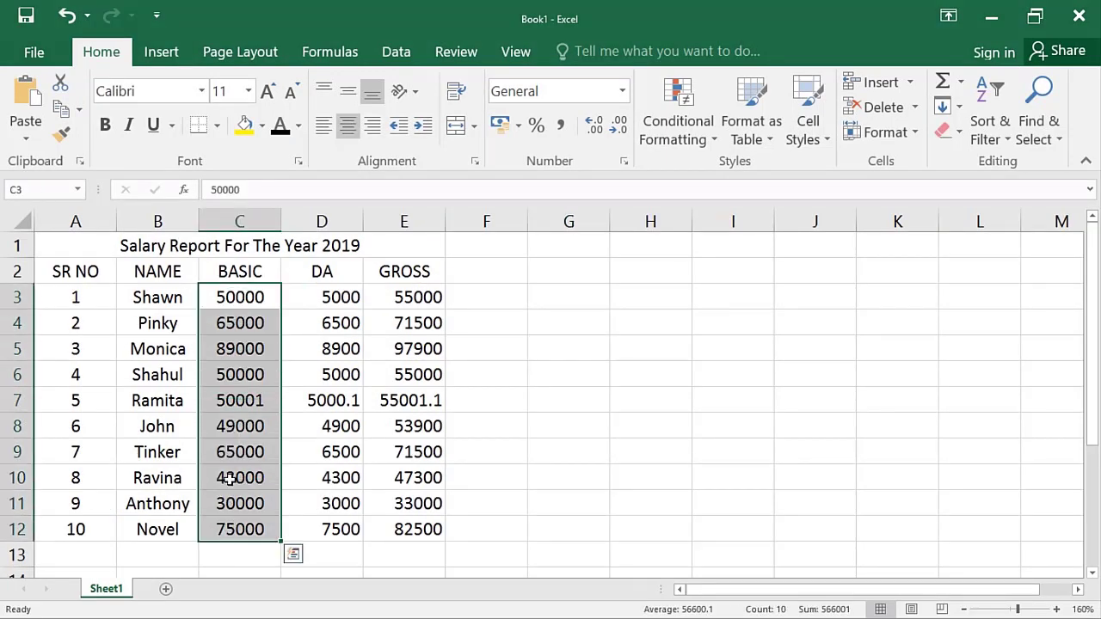
{"action": "left_click", "coordinate": [250, 222]}
{"action": "left_click_drag", "start_coordinate": [247, 297], "coordinate": [221, 557]}
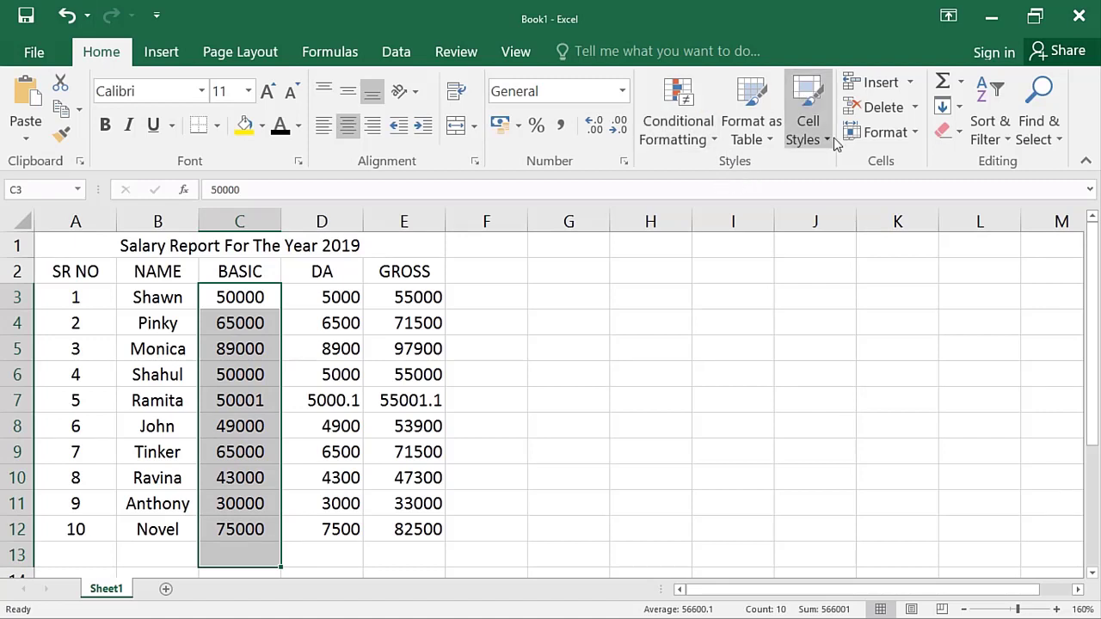
{"action": "left_click", "coordinate": [663, 110]}
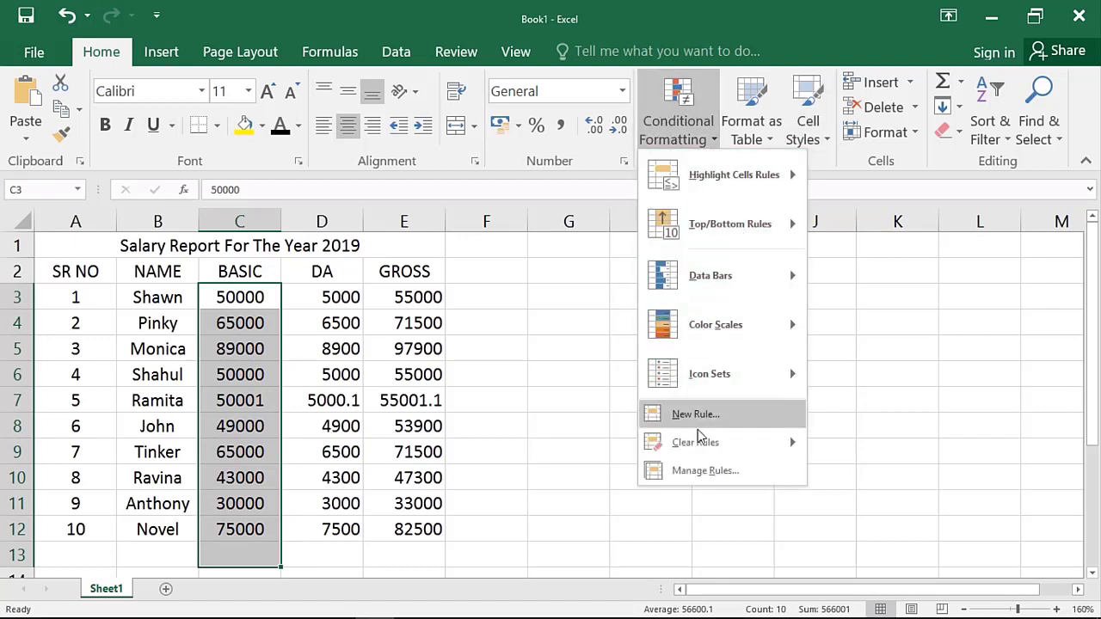
{"action": "mouse_move", "coordinate": [770, 187]}
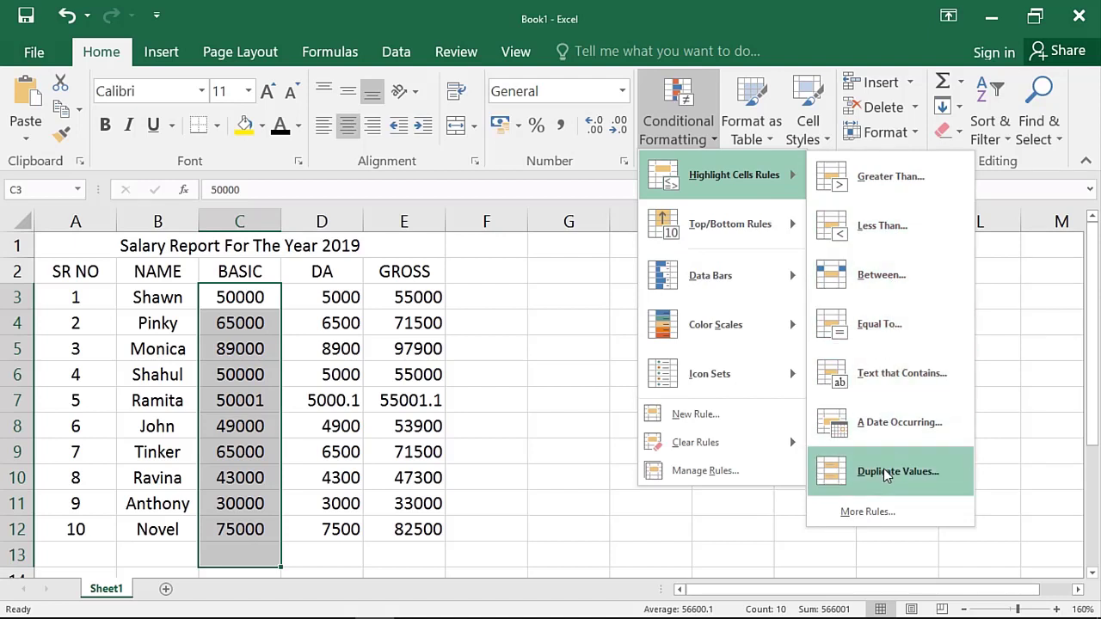
{"action": "left_click", "coordinate": [890, 177]}
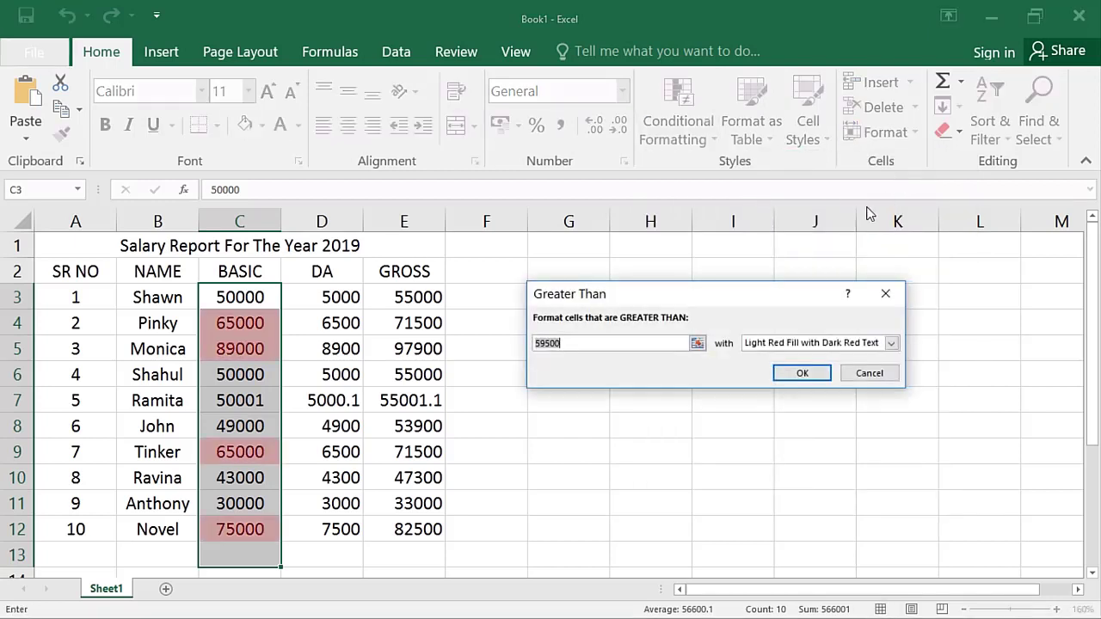
{"action": "type", "text": "50"}
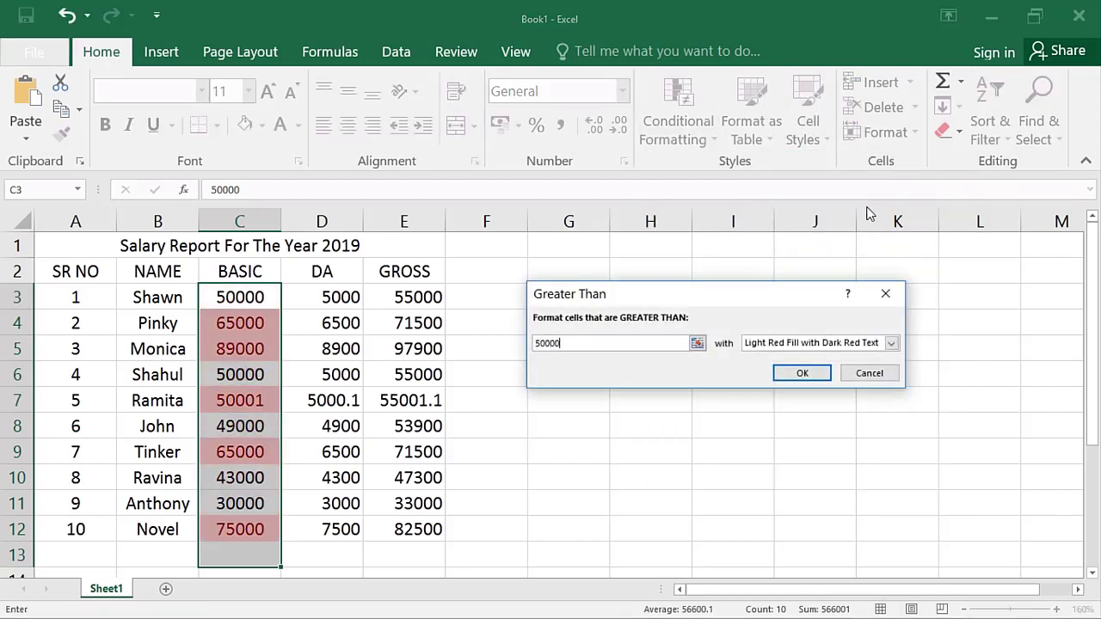
Step: Try the Yellow Fill with Dark Yellow Text and Green Fill with Dark Green Text presets for the rule
{"action": "left_click", "coordinate": [815, 344]}
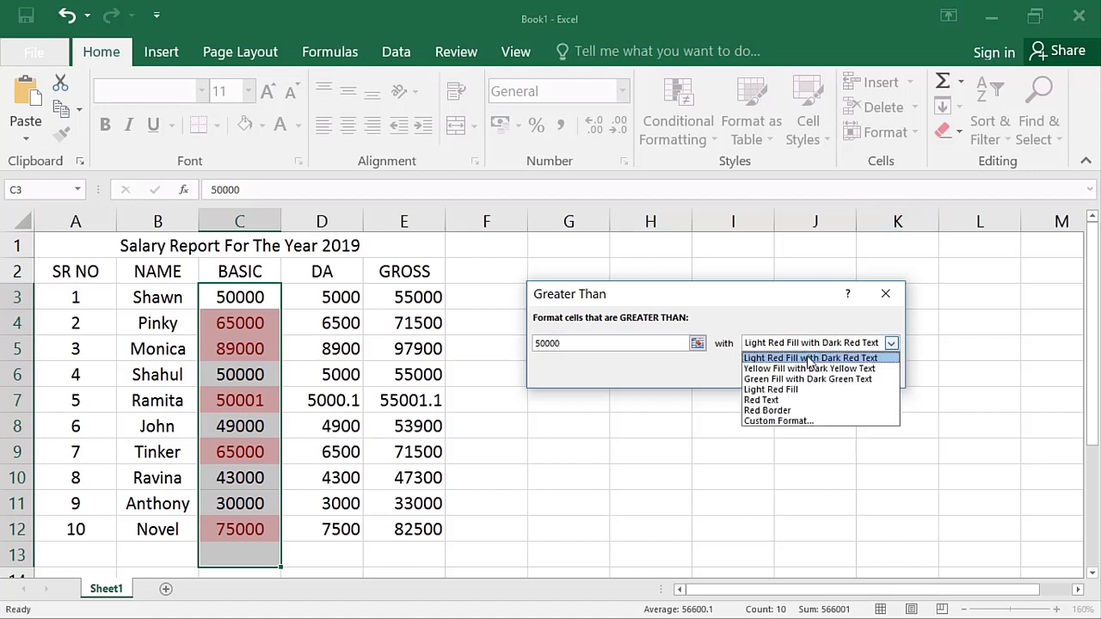
{"action": "left_click", "coordinate": [809, 368]}
{"action": "left_click", "coordinate": [809, 344]}
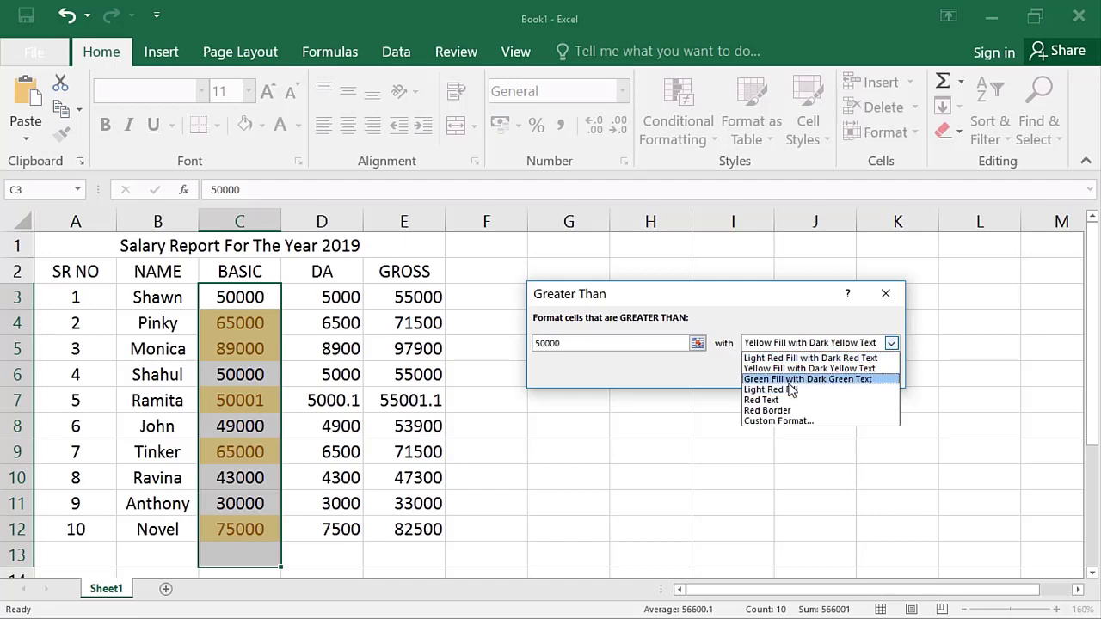
{"action": "left_click", "coordinate": [792, 379]}
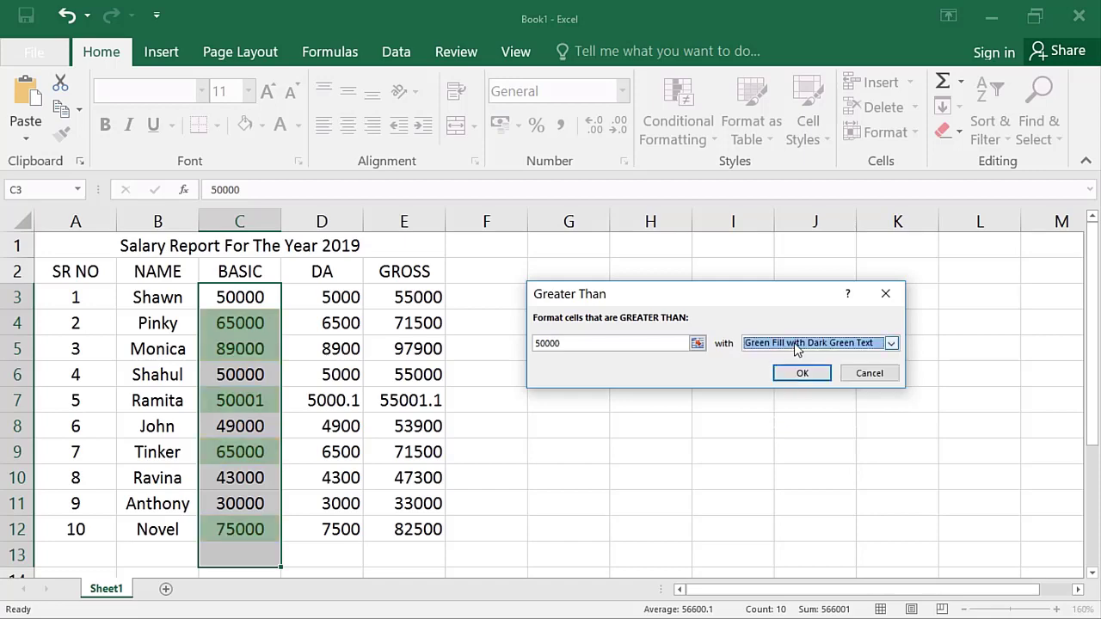
Step: Give the Greater Than rule a custom format with bold red text and apply the rule
{"action": "left_click", "coordinate": [797, 345]}
{"action": "left_click", "coordinate": [806, 425]}
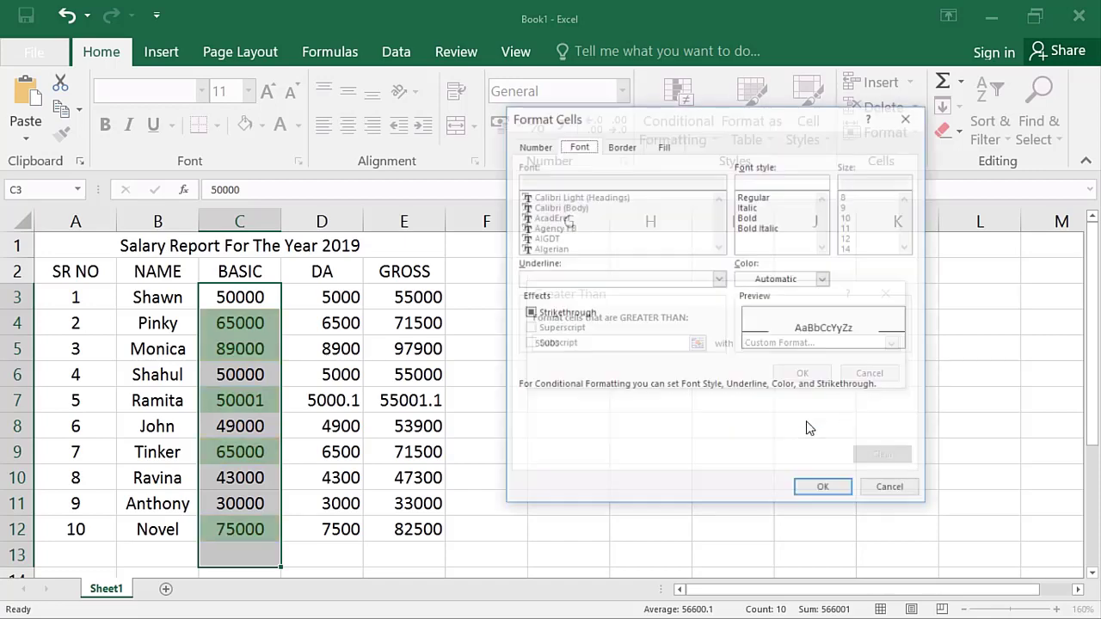
{"action": "left_click", "coordinate": [766, 217]}
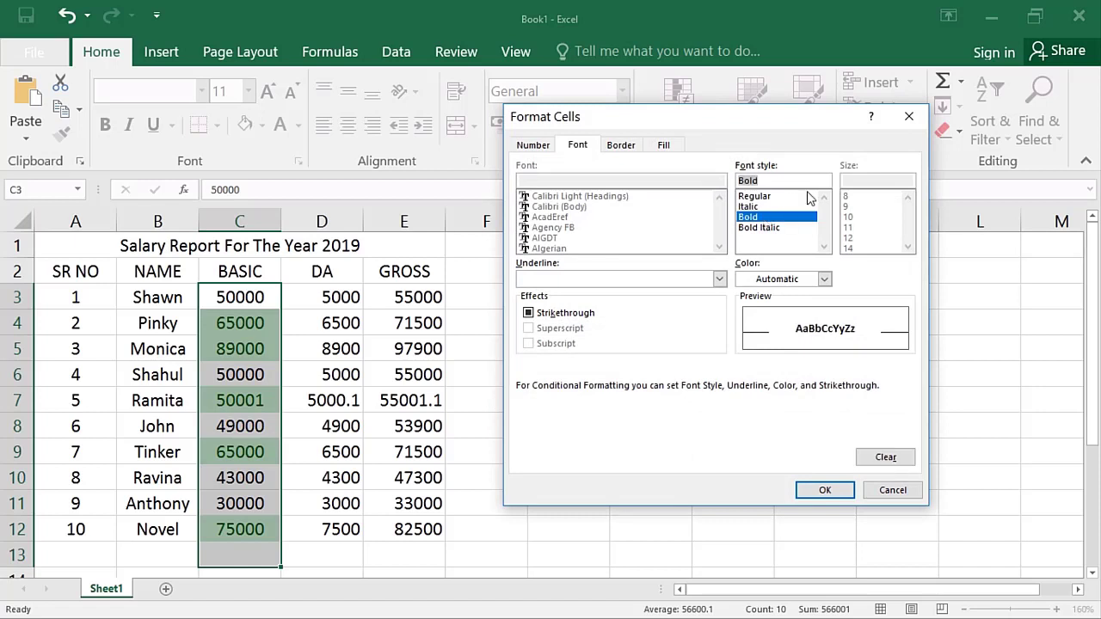
{"action": "left_click", "coordinate": [823, 278]}
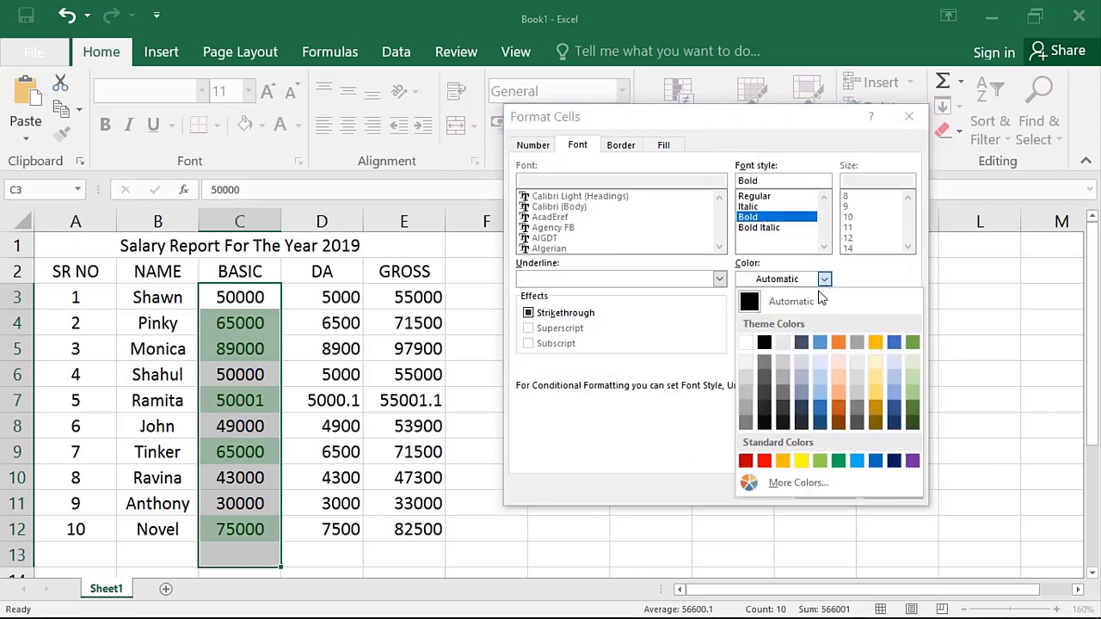
{"action": "left_click", "coordinate": [763, 461]}
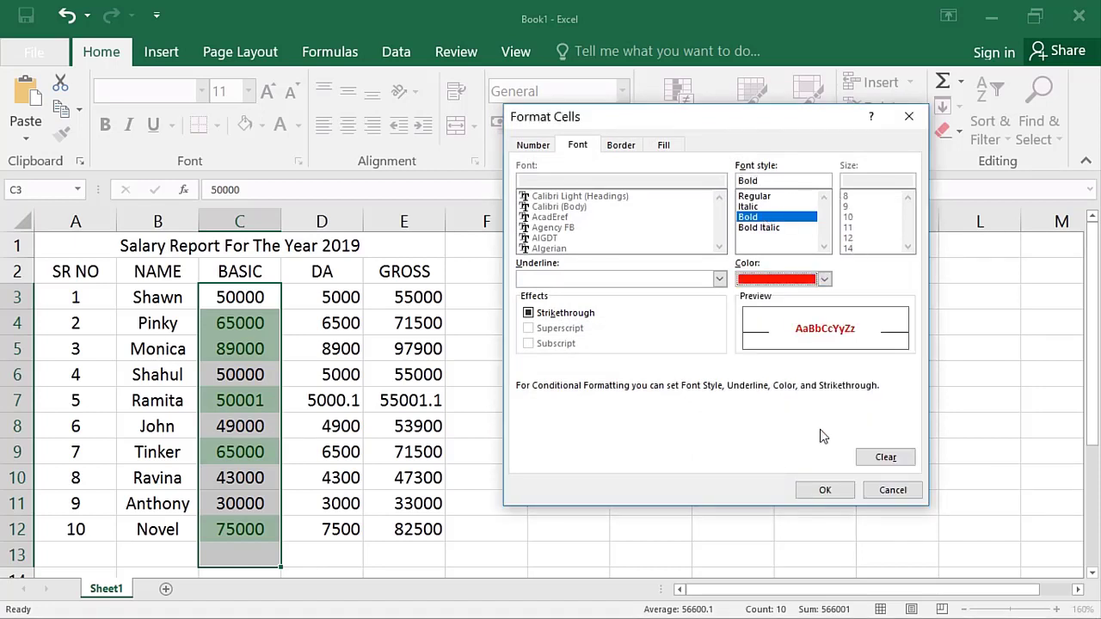
{"action": "left_click", "coordinate": [821, 491]}
{"action": "left_click", "coordinate": [802, 375]}
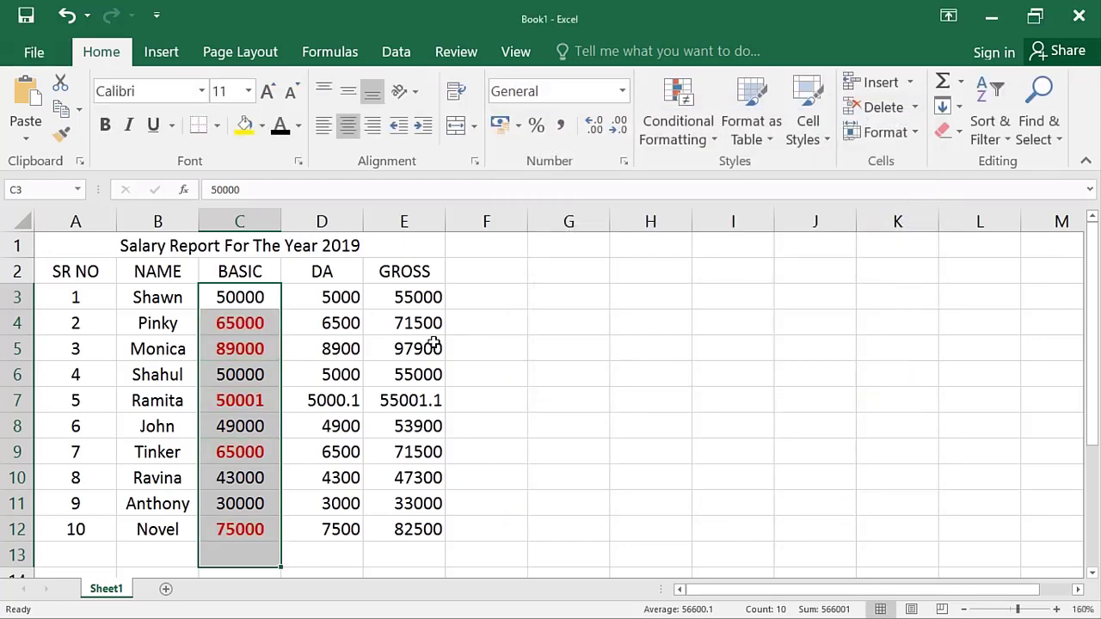
Step: Change the BASIC salary in C11 to 50001 to test the highlight rule
{"action": "left_click", "coordinate": [271, 341]}
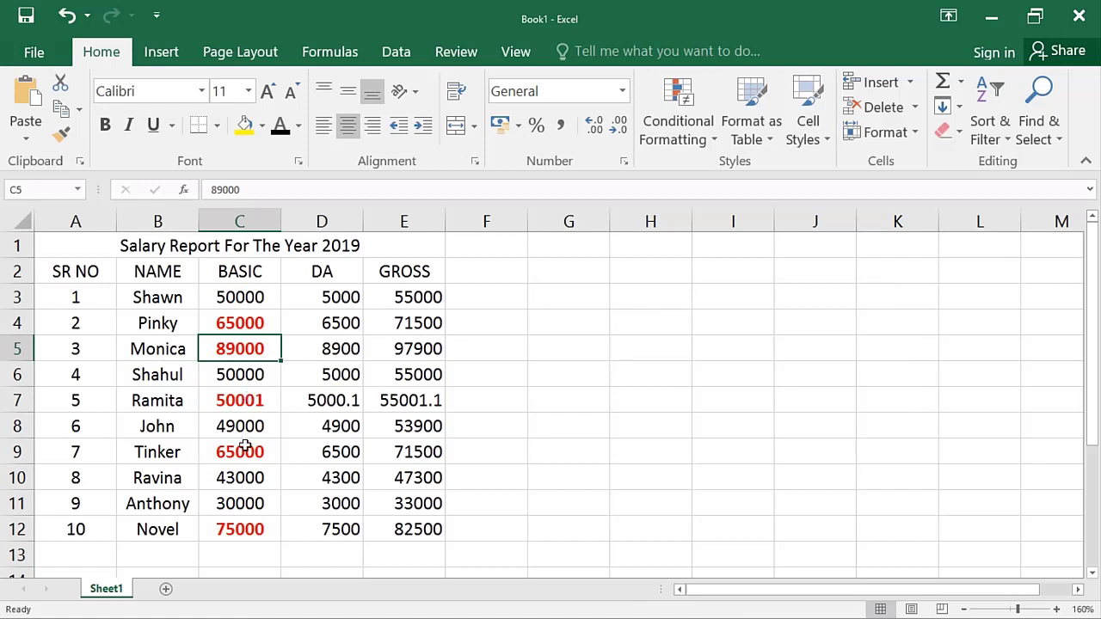
{"action": "left_click", "coordinate": [247, 507]}
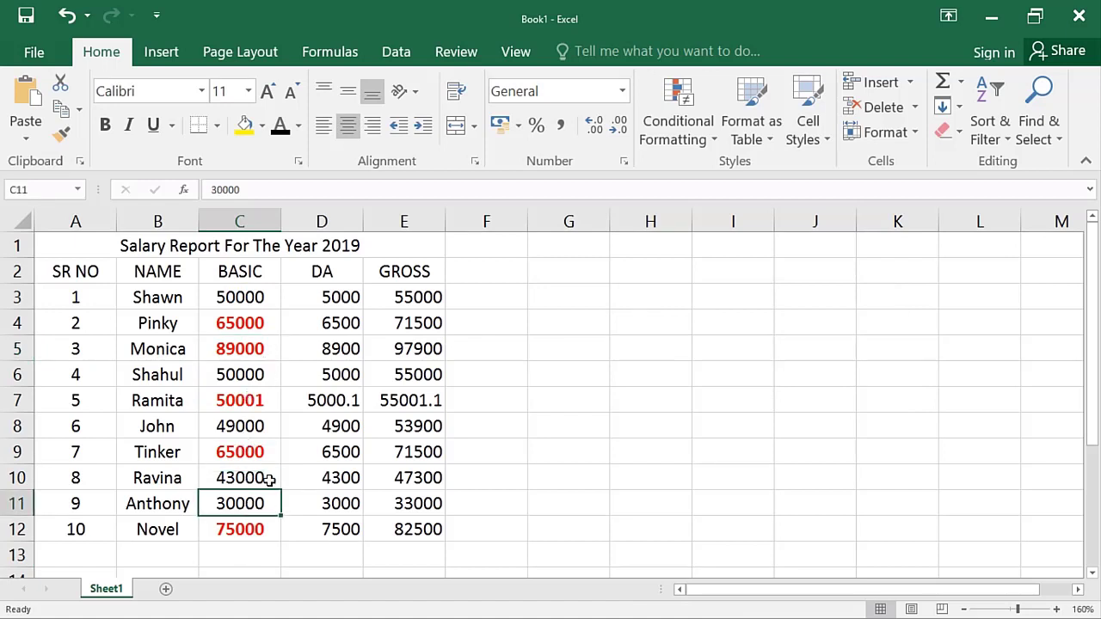
{"action": "type", "text": "500"}
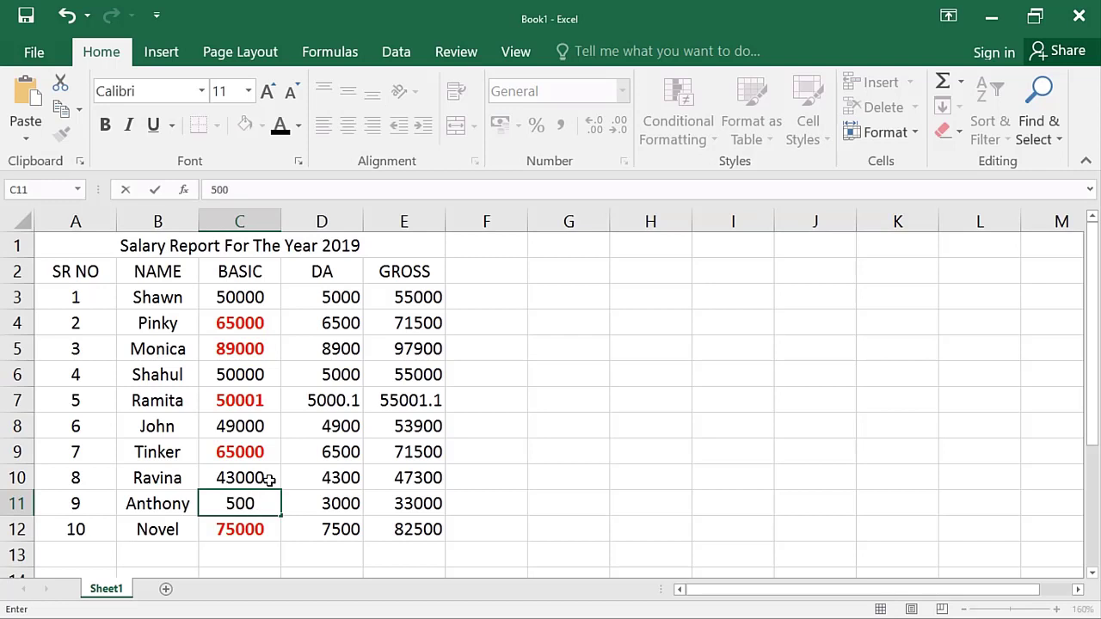
{"action": "type", "text": "01"}
{"action": "left_click", "coordinate": [269, 478]}
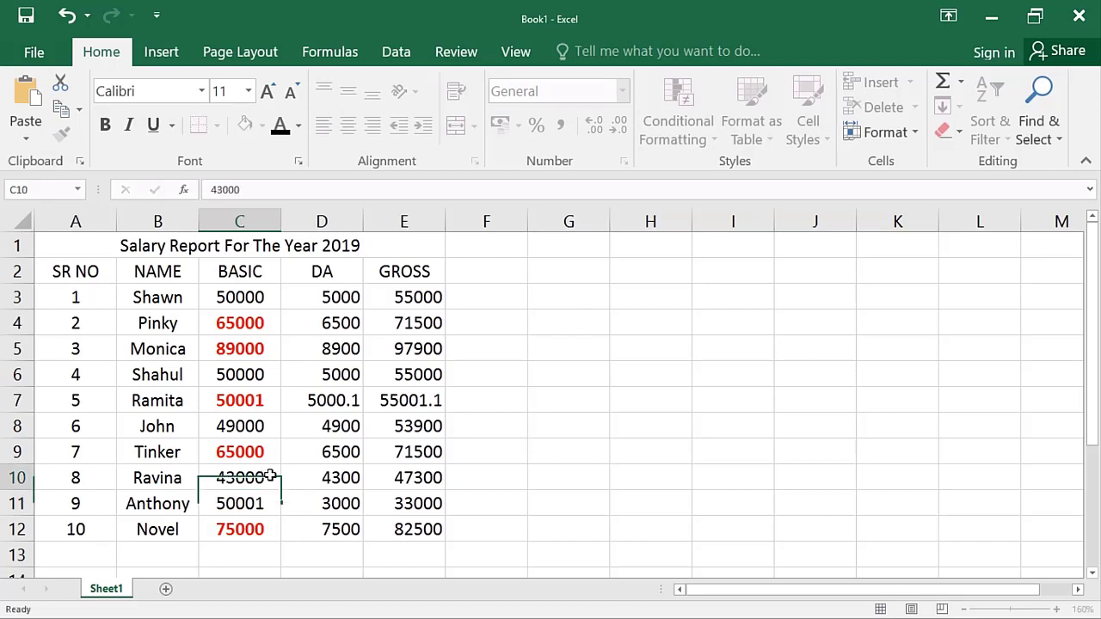
Step: Change the BASIC salary in C9 to 45000
{"action": "left_click", "coordinate": [257, 452]}
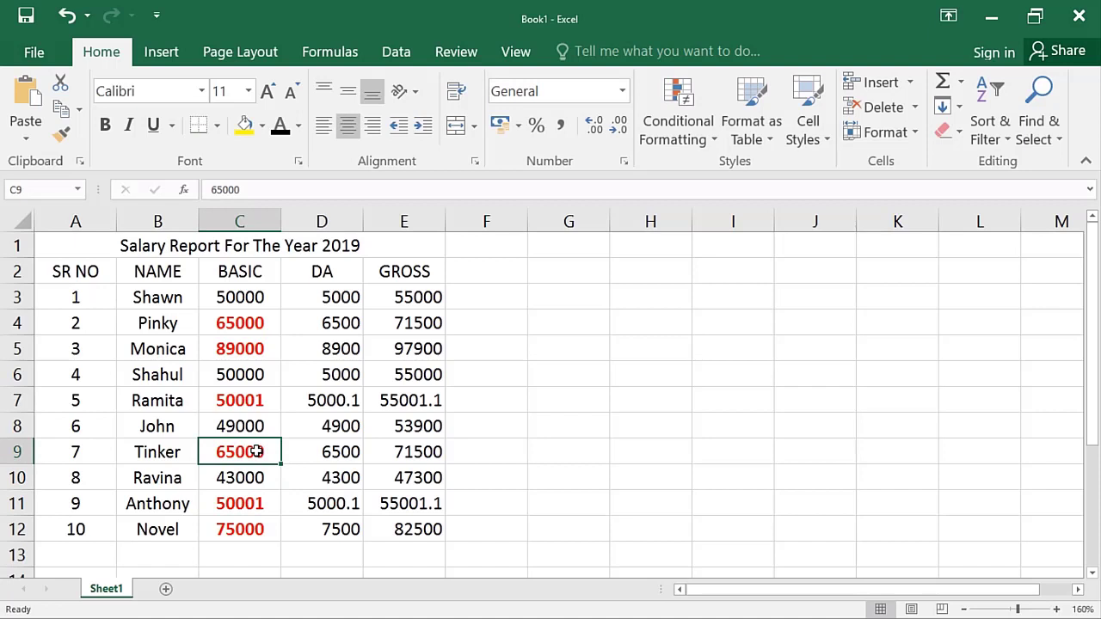
{"action": "type", "text": "45000"}
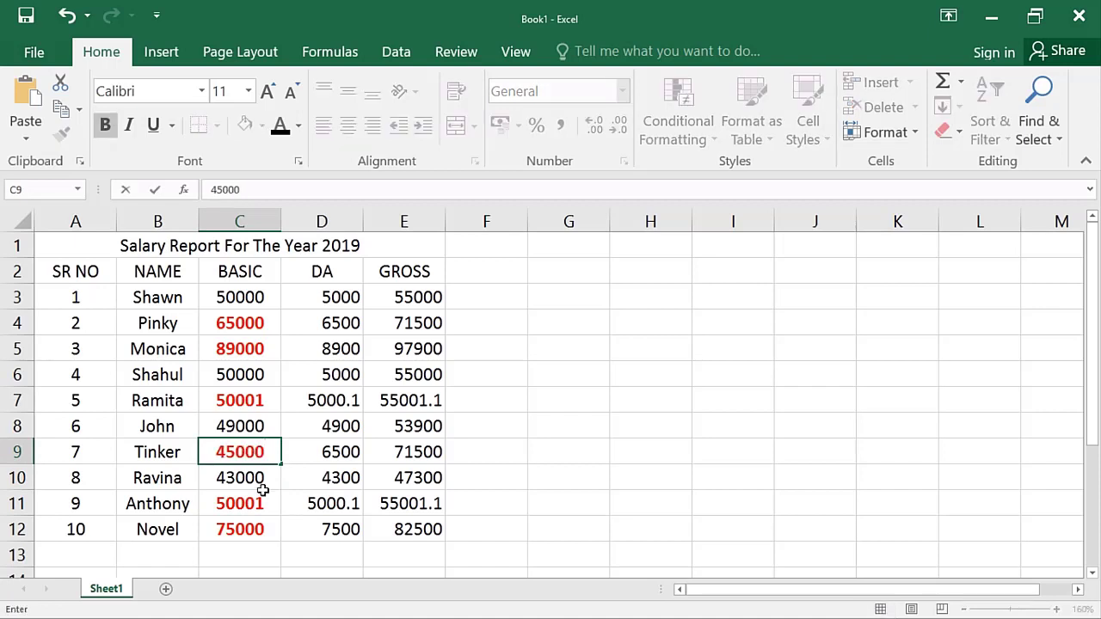
{"action": "left_click", "coordinate": [263, 494]}
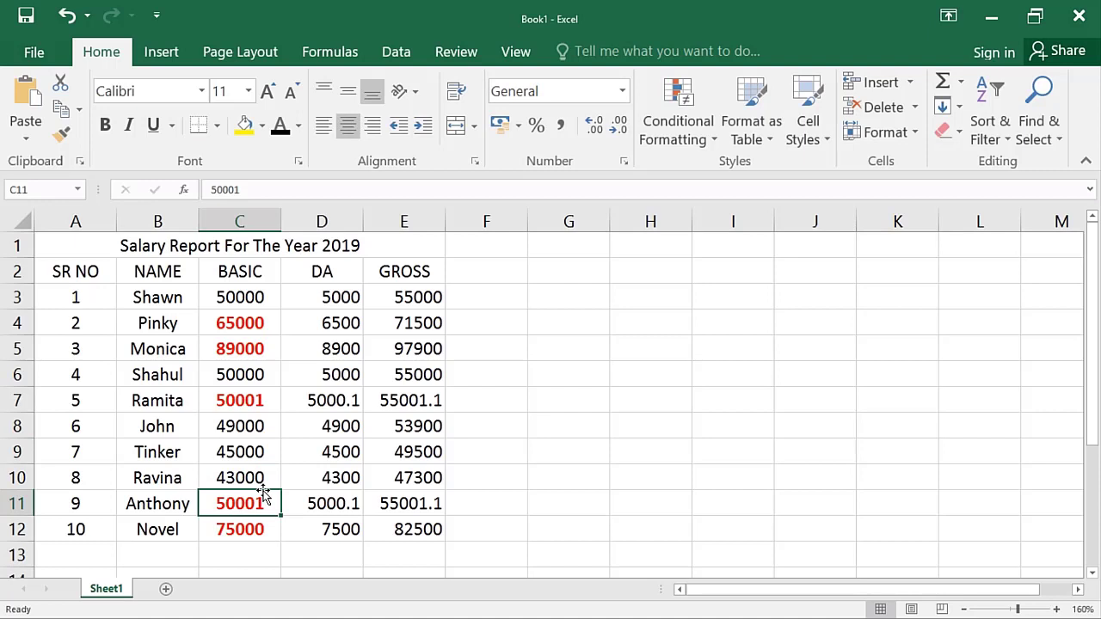
{"action": "left_click", "coordinate": [685, 141]}
{"action": "mouse_move", "coordinate": [734, 285]}
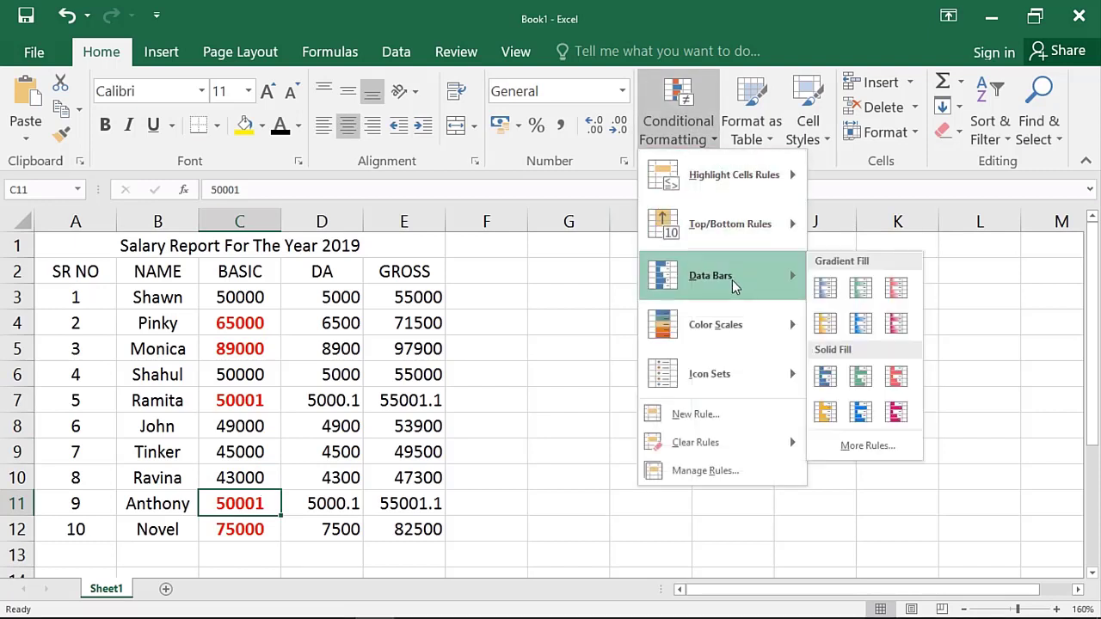
{"action": "mouse_move", "coordinate": [731, 308]}
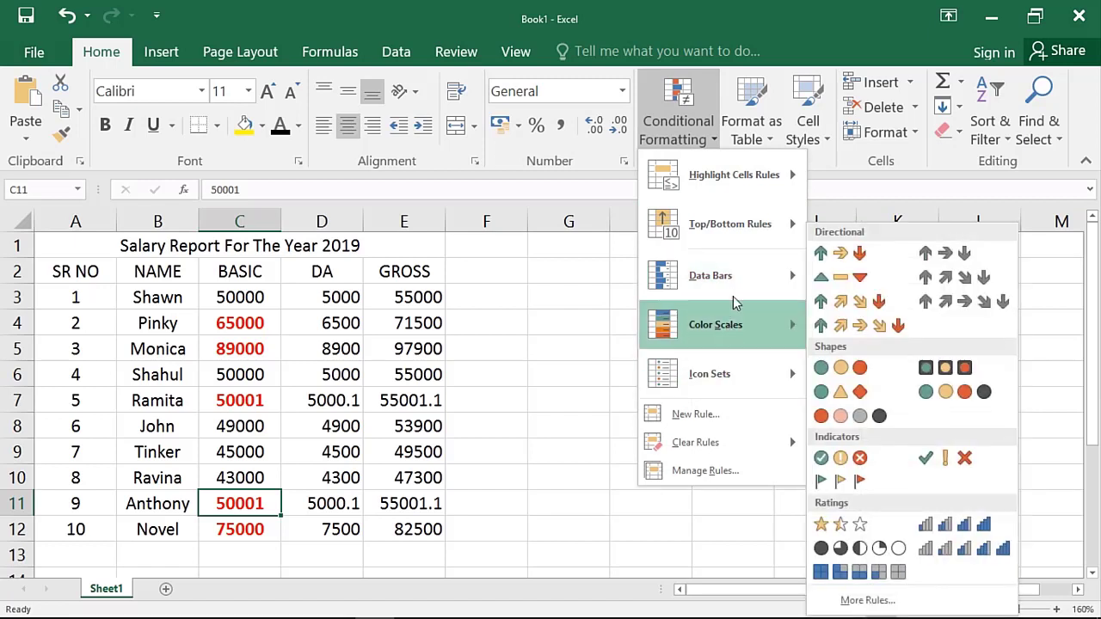
{"action": "left_click", "coordinate": [290, 264]}
Step: Preview data bars and color scales on the BASIC values in C3:C12, and apply the colored five-arrow directional icon set
{"action": "left_click_drag", "start_coordinate": [262, 297], "coordinate": [258, 529]}
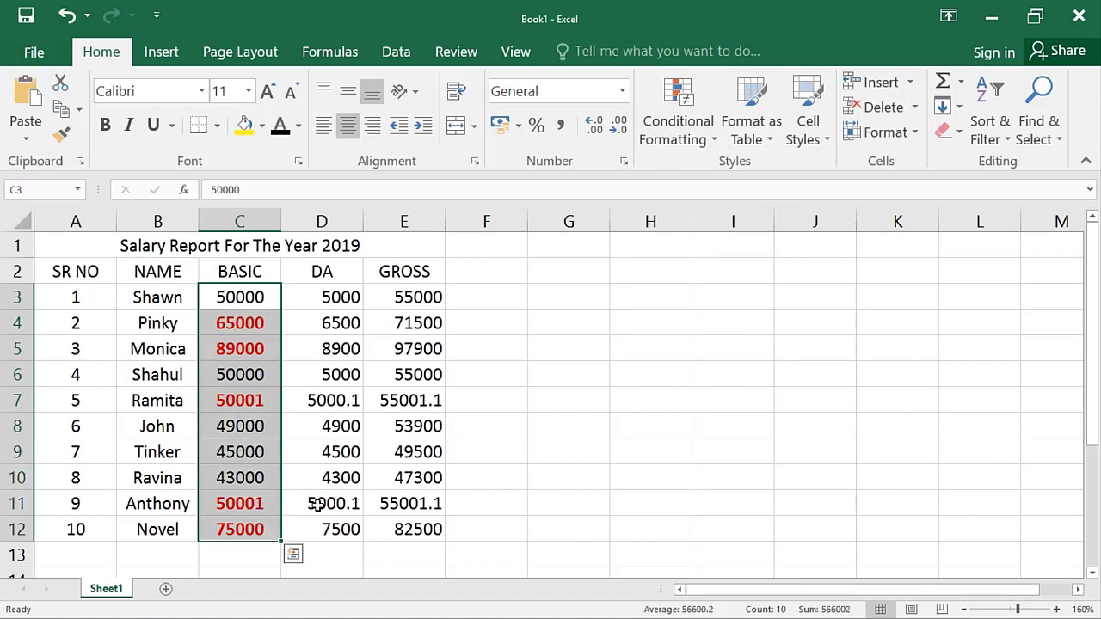
{"action": "left_click", "coordinate": [667, 116]}
{"action": "mouse_move", "coordinate": [738, 275]}
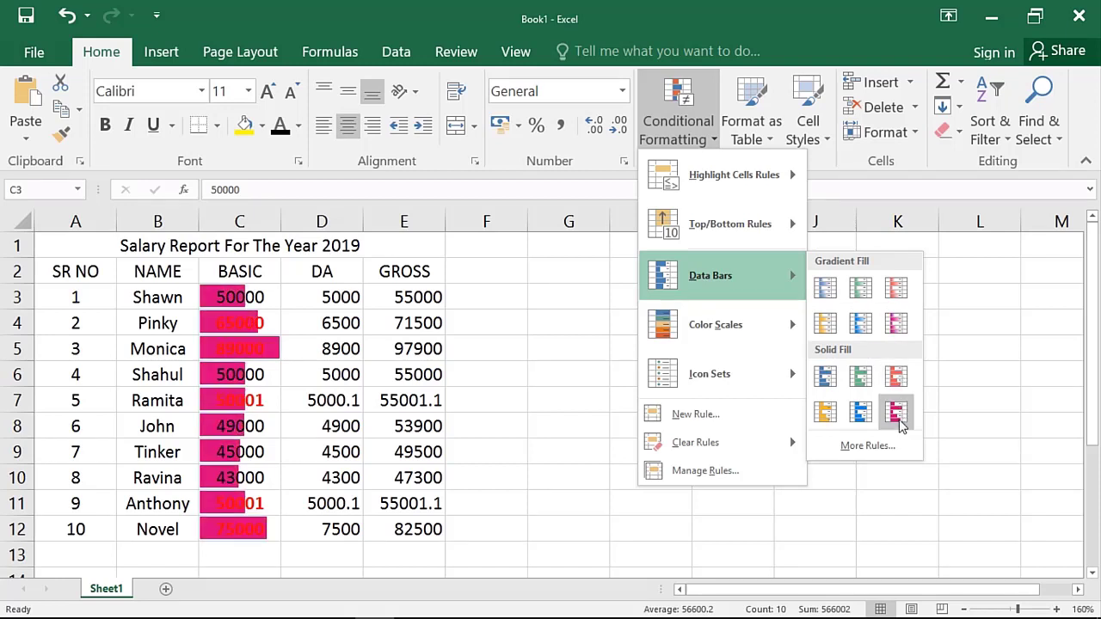
{"action": "mouse_move", "coordinate": [774, 327]}
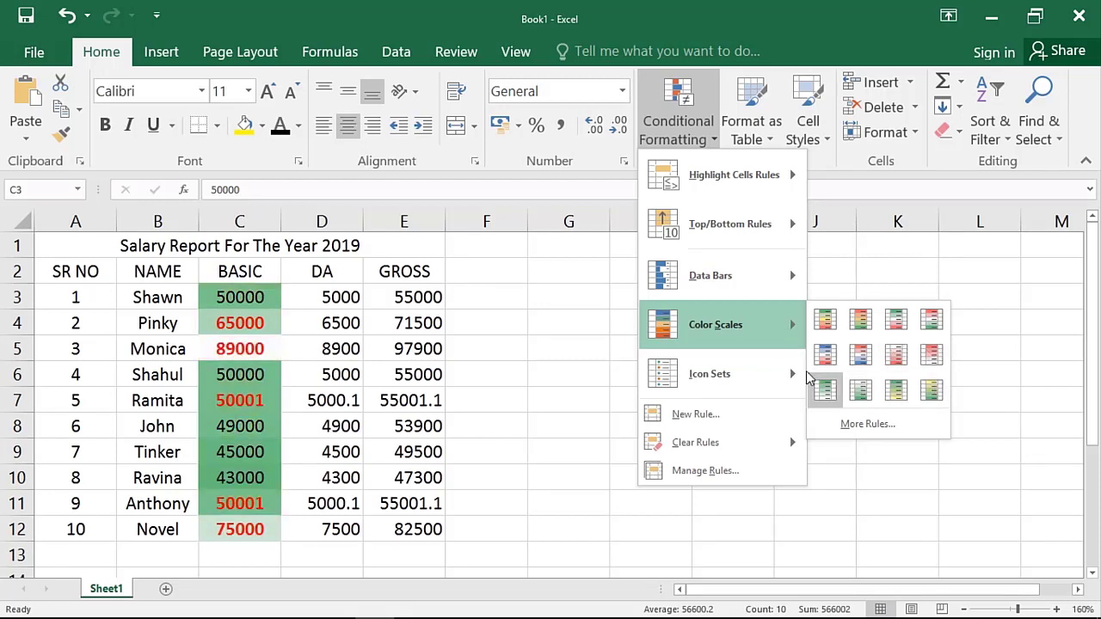
{"action": "mouse_move", "coordinate": [753, 371]}
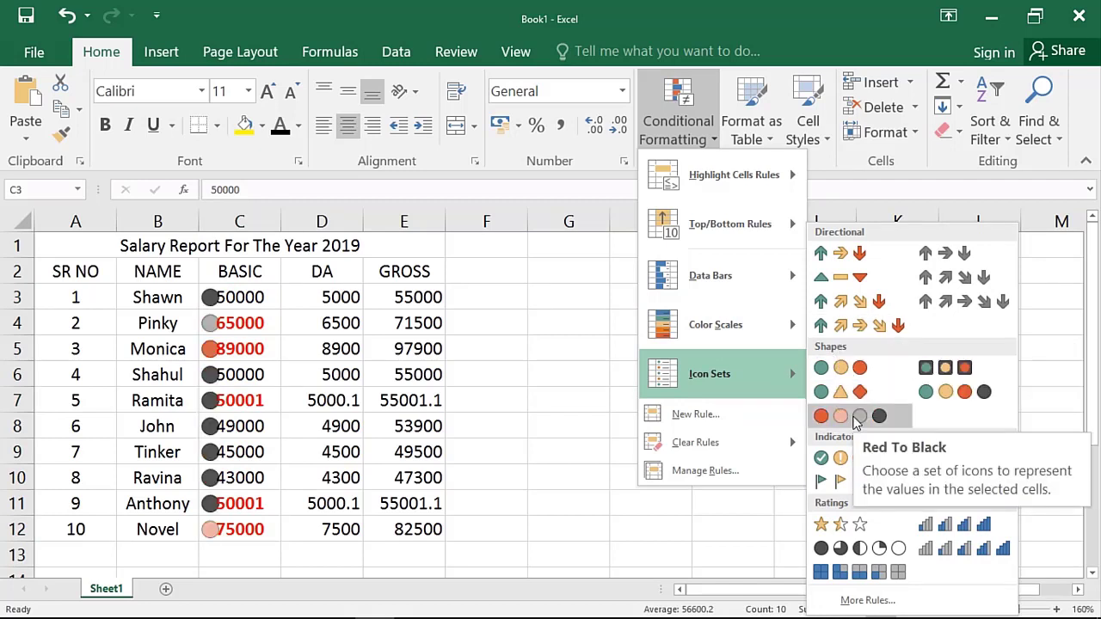
{"action": "left_click", "coordinate": [857, 328]}
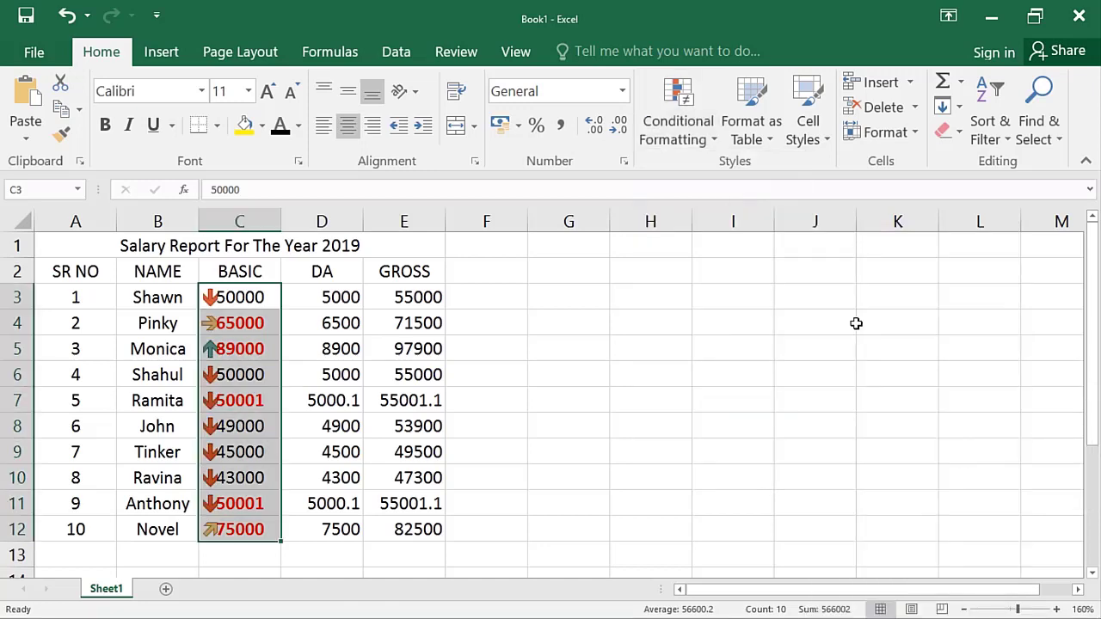
Step: Clear the conditional formatting rules from the selected BASIC cells
{"action": "left_click", "coordinate": [697, 137]}
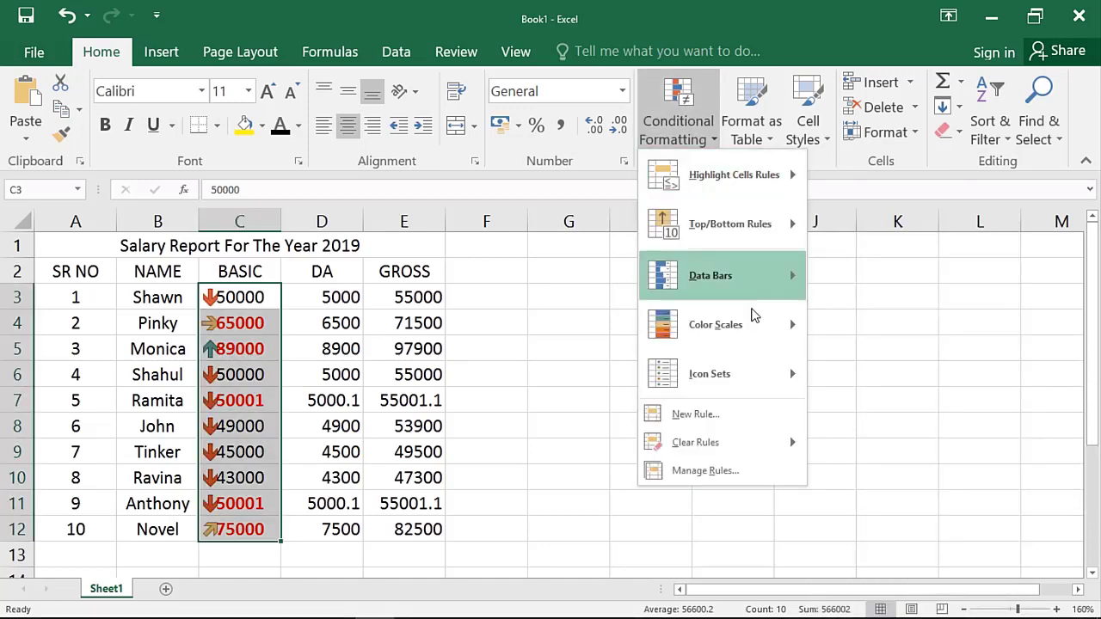
{"action": "mouse_move", "coordinate": [772, 442]}
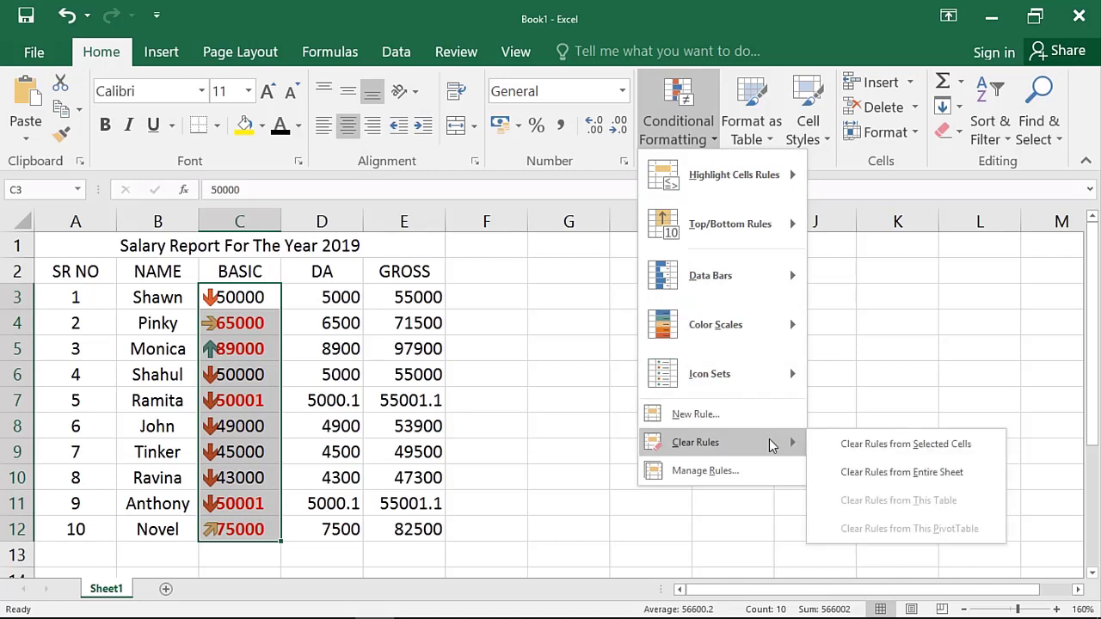
{"action": "left_click", "coordinate": [869, 453]}
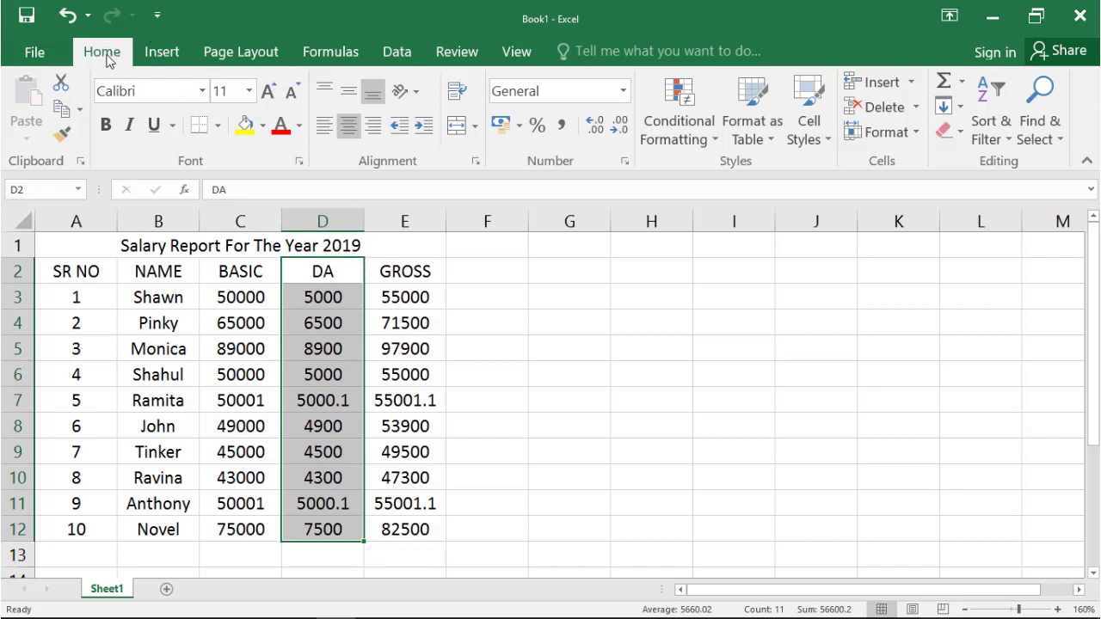
Step: Start a new value-based rule for D2:D12, previewing 3-Color Scale and Data Bar before choosing Icon Sets with red, yellow and green circles
{"action": "left_click", "coordinate": [646, 138]}
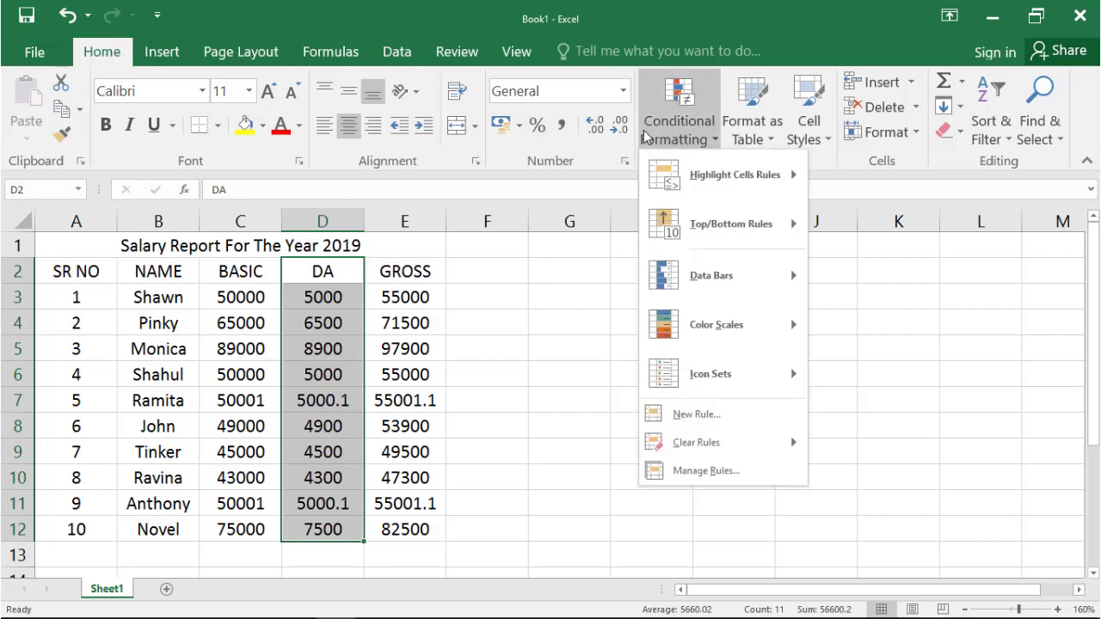
{"action": "left_click", "coordinate": [705, 415]}
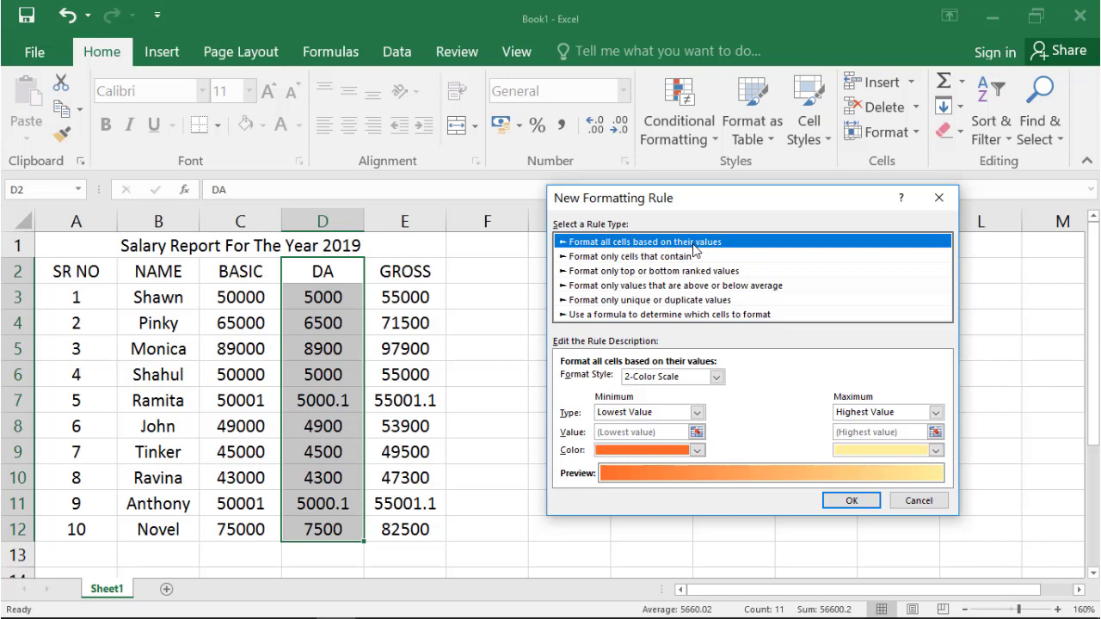
{"action": "left_click", "coordinate": [658, 378]}
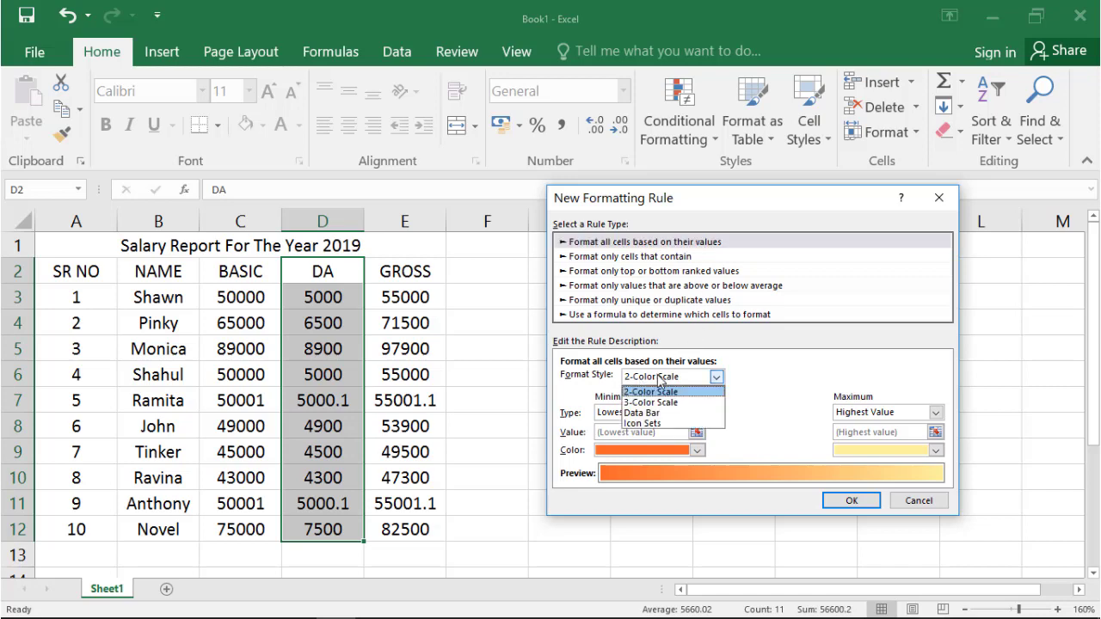
{"action": "left_click", "coordinate": [659, 403]}
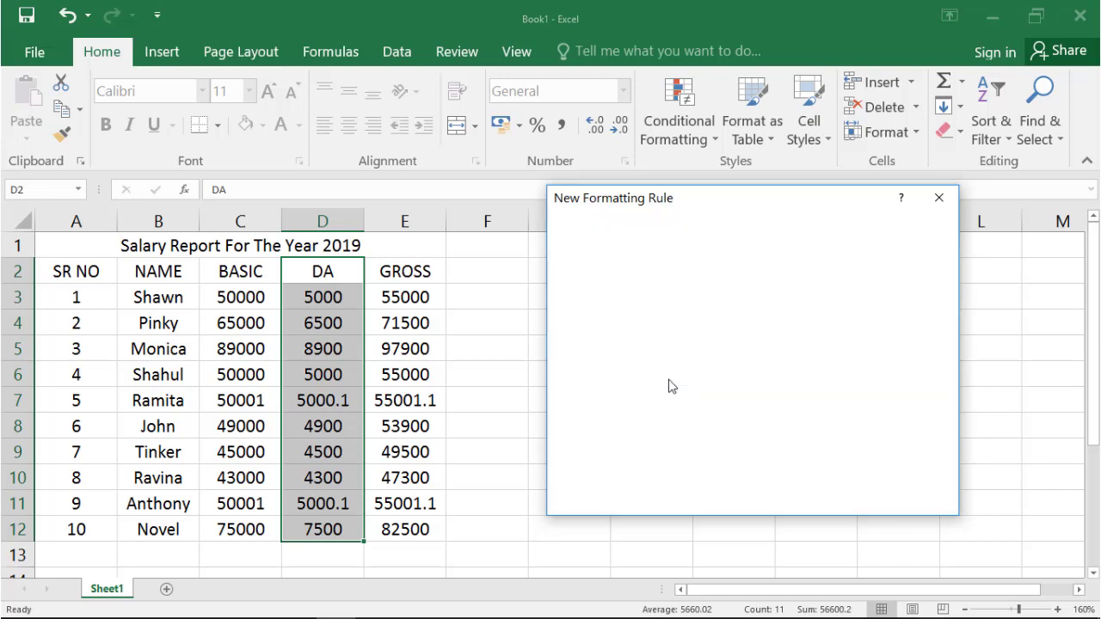
{"action": "left_click", "coordinate": [667, 378]}
{"action": "left_click", "coordinate": [664, 412]}
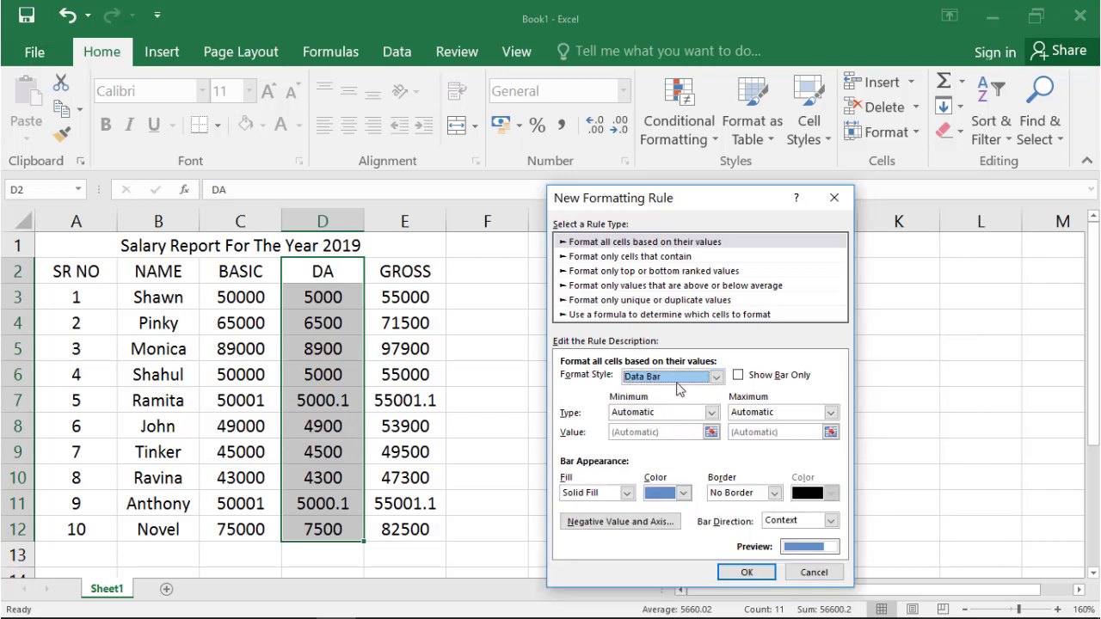
{"action": "left_click", "coordinate": [679, 378]}
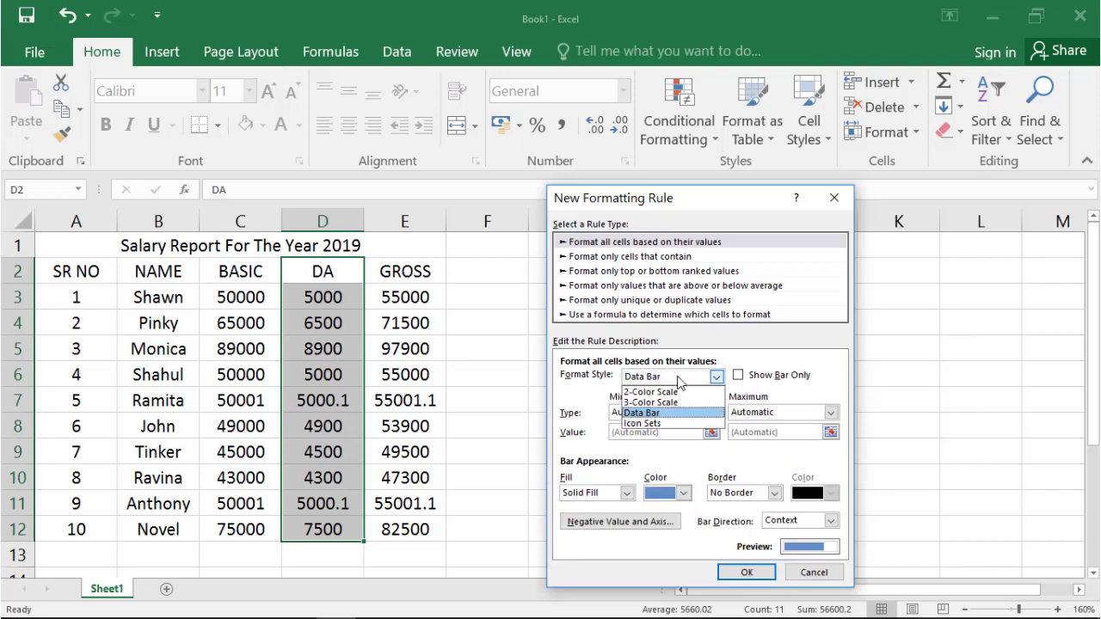
{"action": "left_click", "coordinate": [670, 424]}
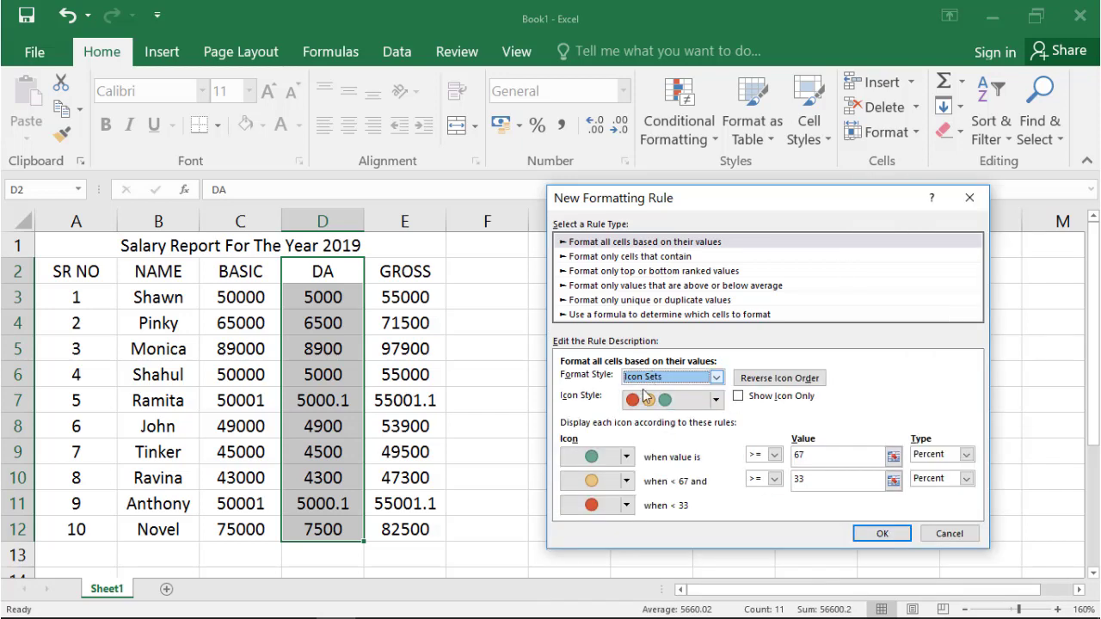
{"action": "left_click", "coordinate": [718, 403]}
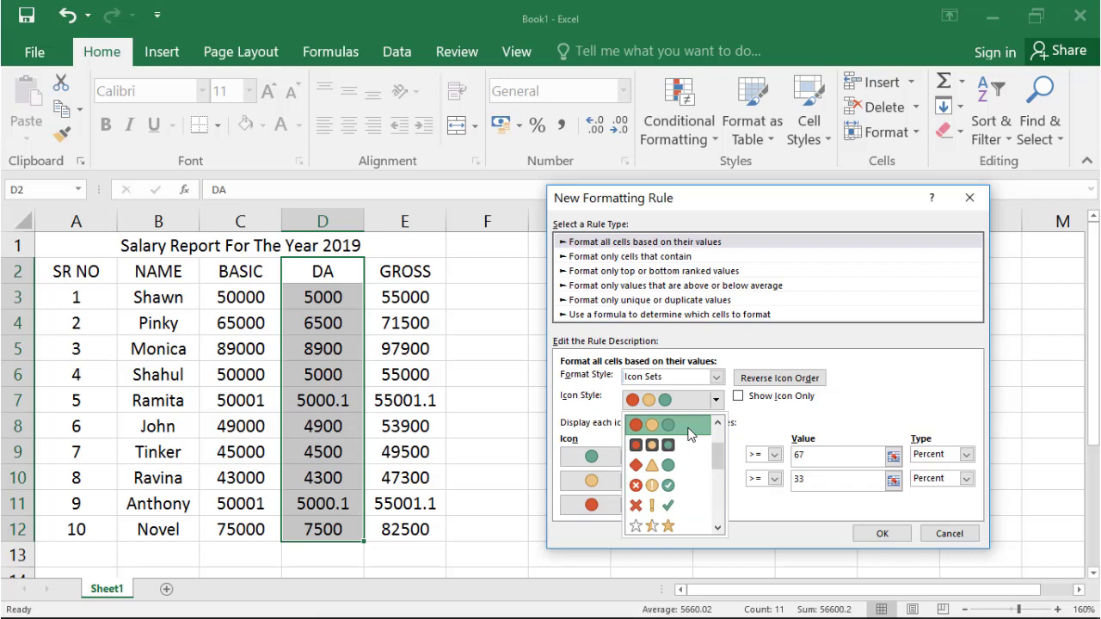
{"action": "left_click", "coordinate": [688, 430]}
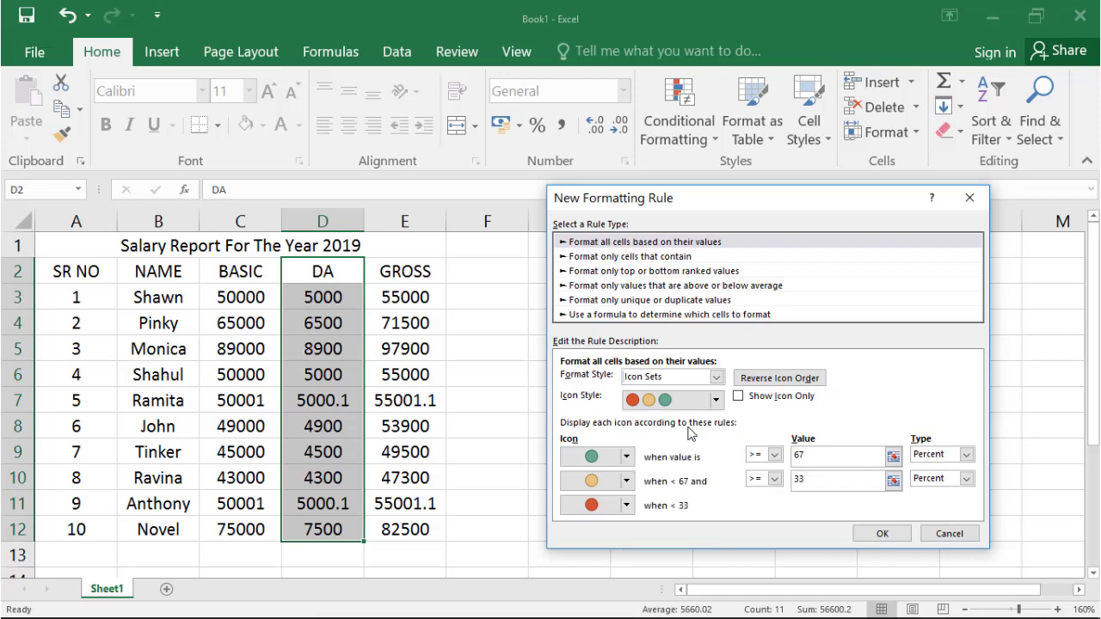
Step: Set the value type to Number for both the green and yellow icon thresholds
{"action": "left_click", "coordinate": [925, 457]}
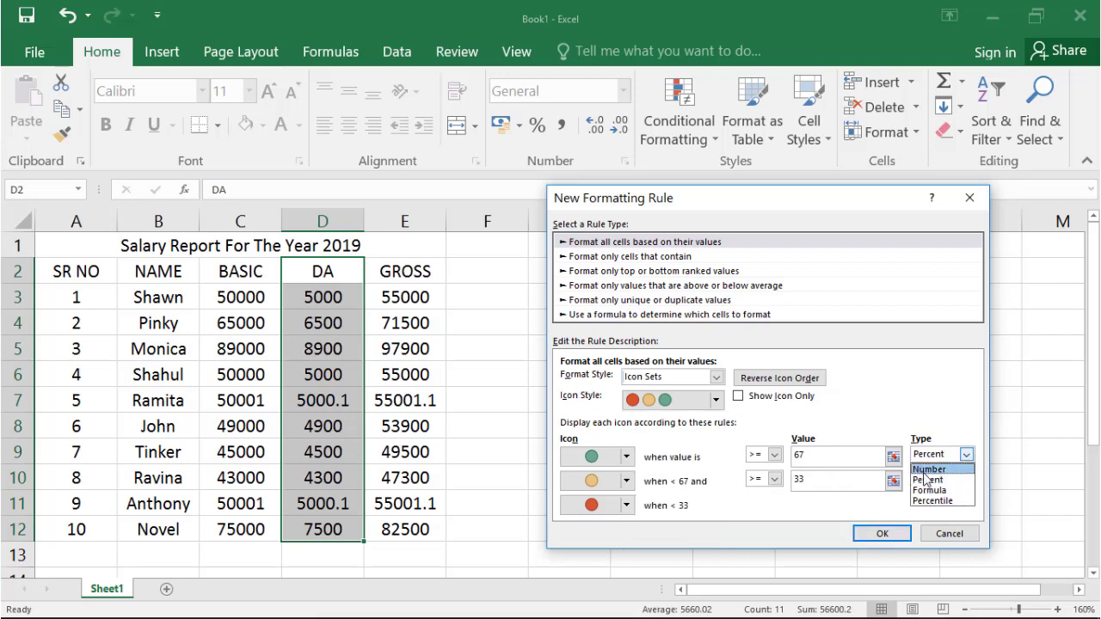
{"action": "left_click", "coordinate": [925, 471]}
{"action": "left_click", "coordinate": [938, 479]}
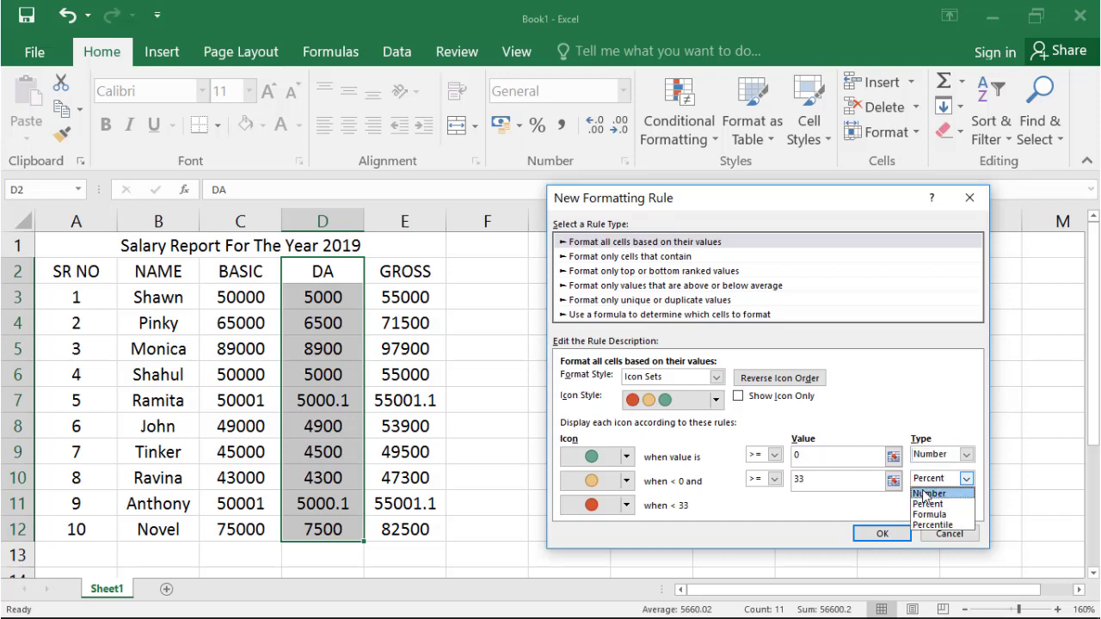
{"action": "left_click", "coordinate": [925, 493]}
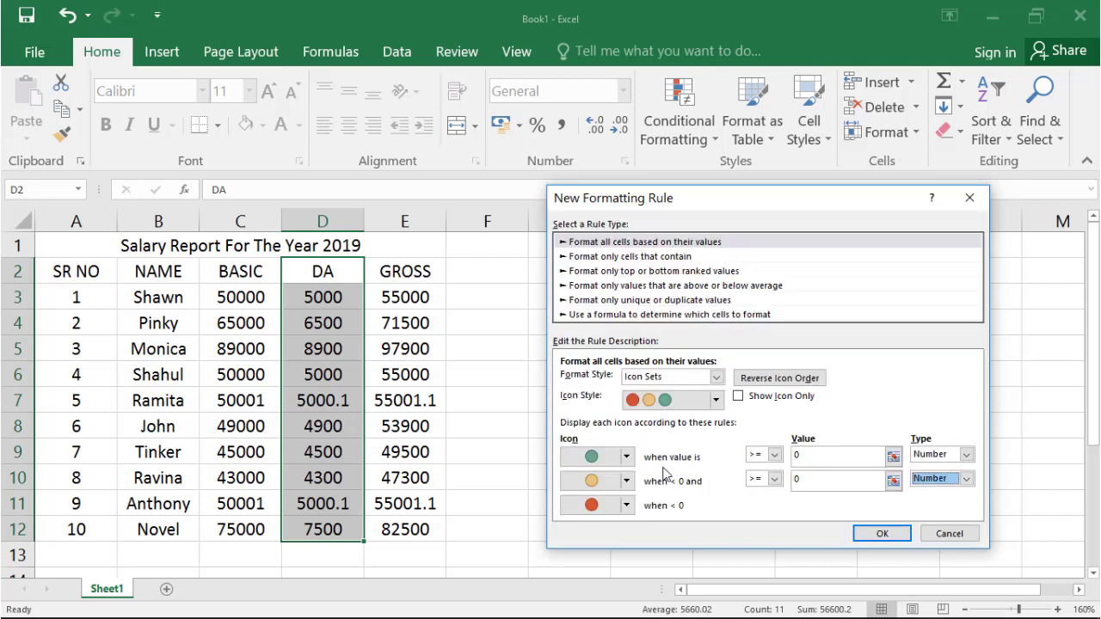
Step: Set the green icon threshold to >= 8000 and the yellow one to >= 5000, and apply the rule to the DA cells
{"action": "left_click", "coordinate": [798, 456]}
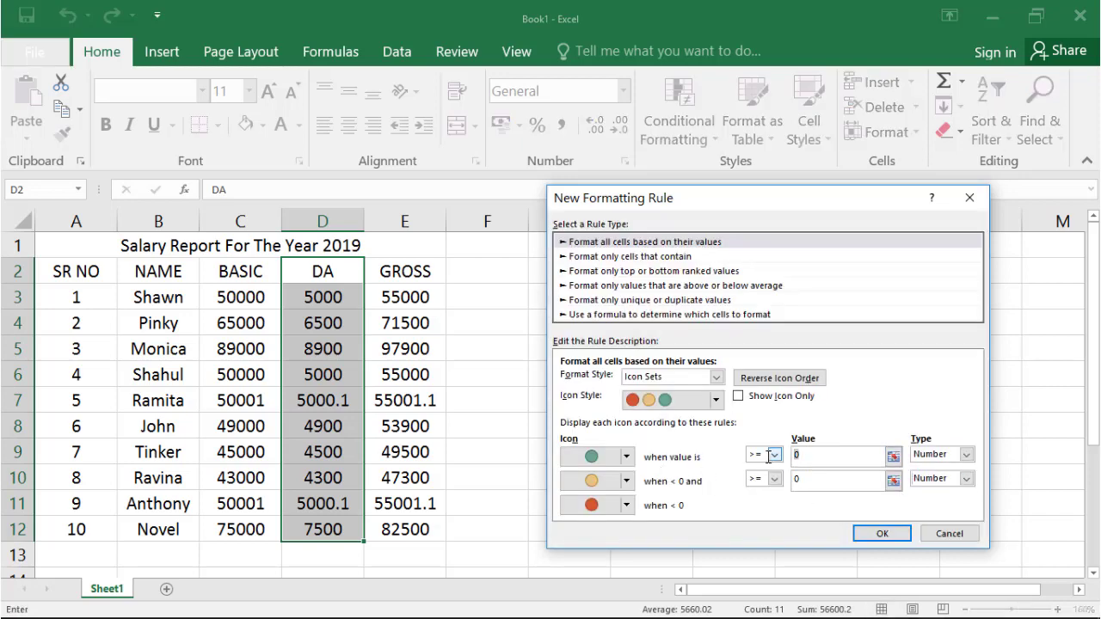
{"action": "type", "text": "8000"}
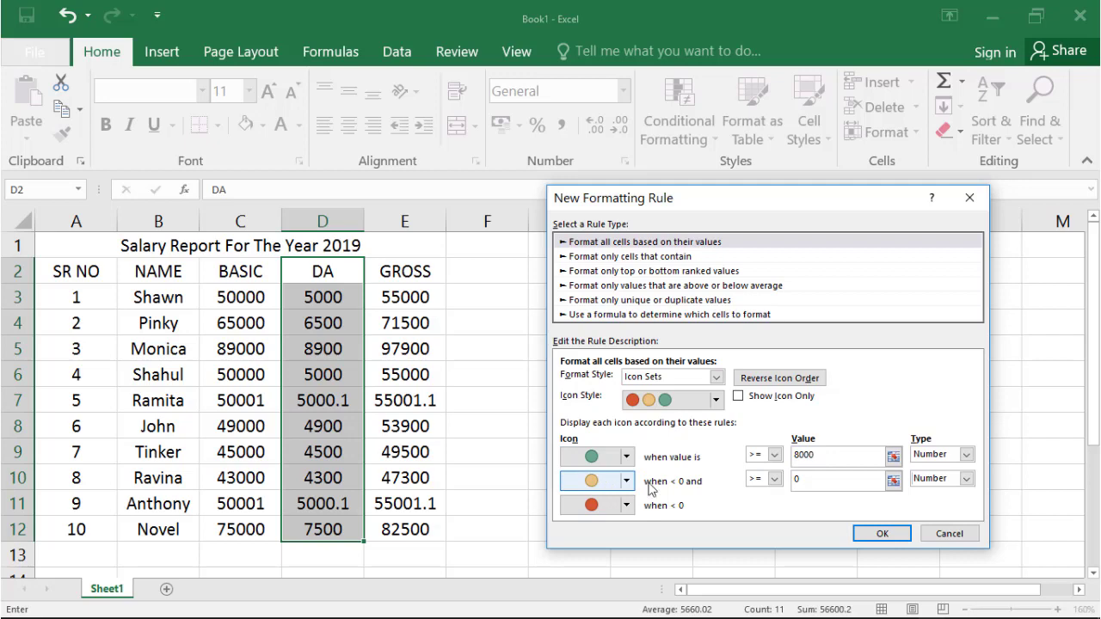
{"action": "left_click", "coordinate": [807, 479]}
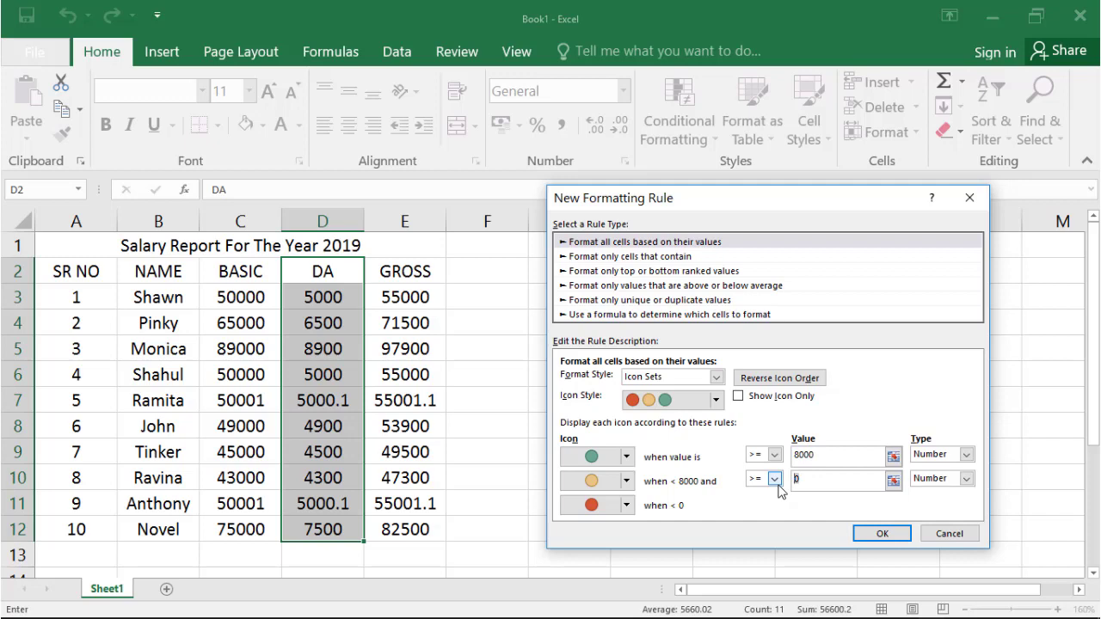
{"action": "type", "text": "5000"}
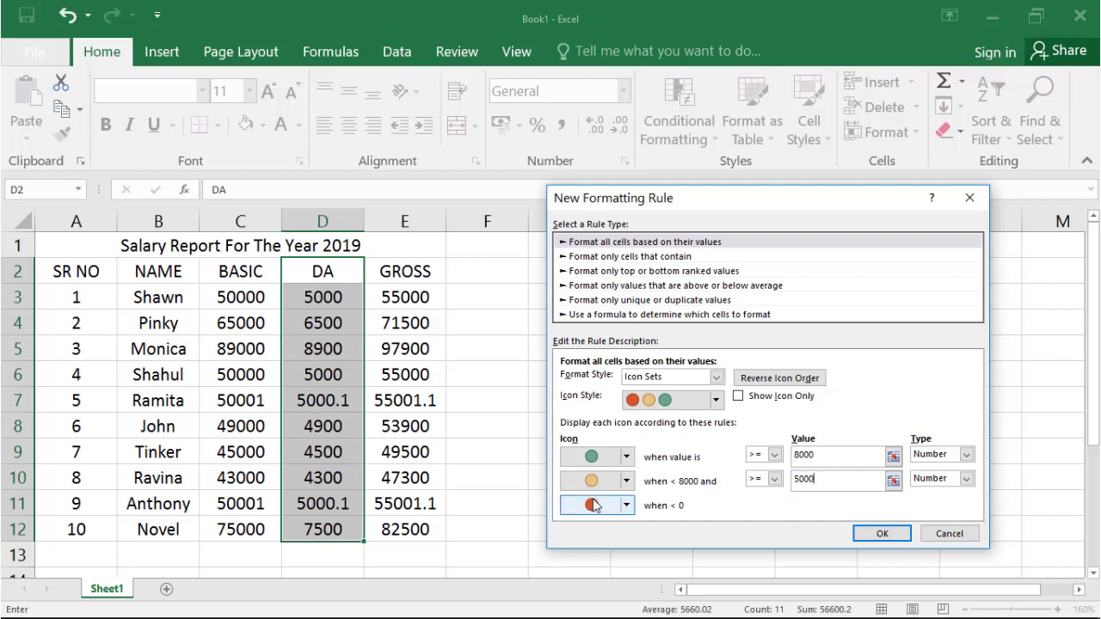
{"action": "left_click", "coordinate": [624, 483]}
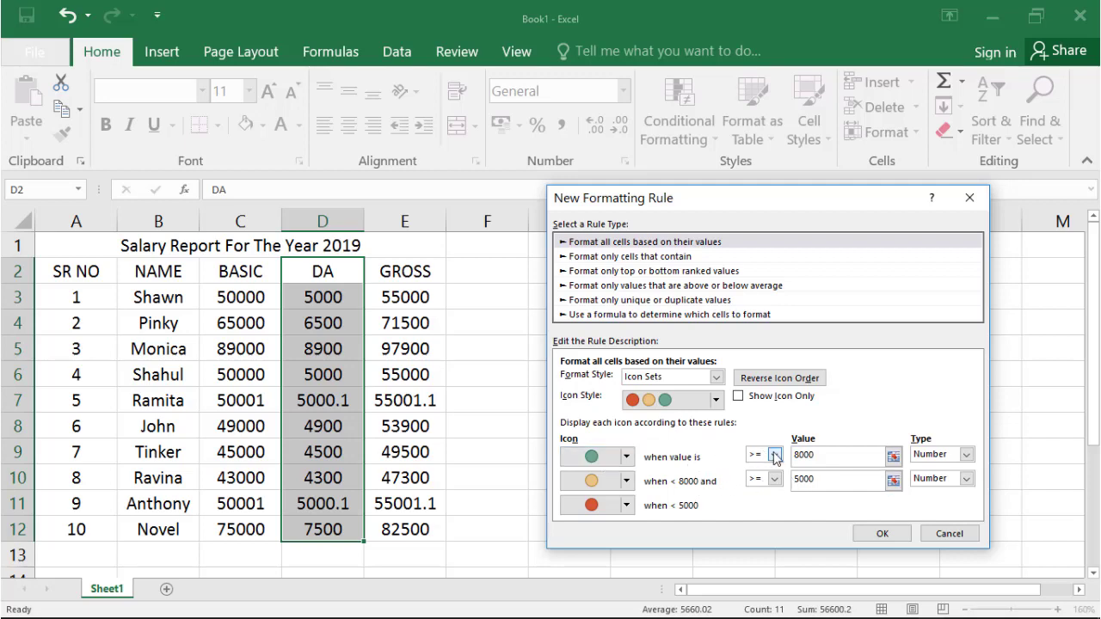
{"action": "left_click", "coordinate": [881, 533]}
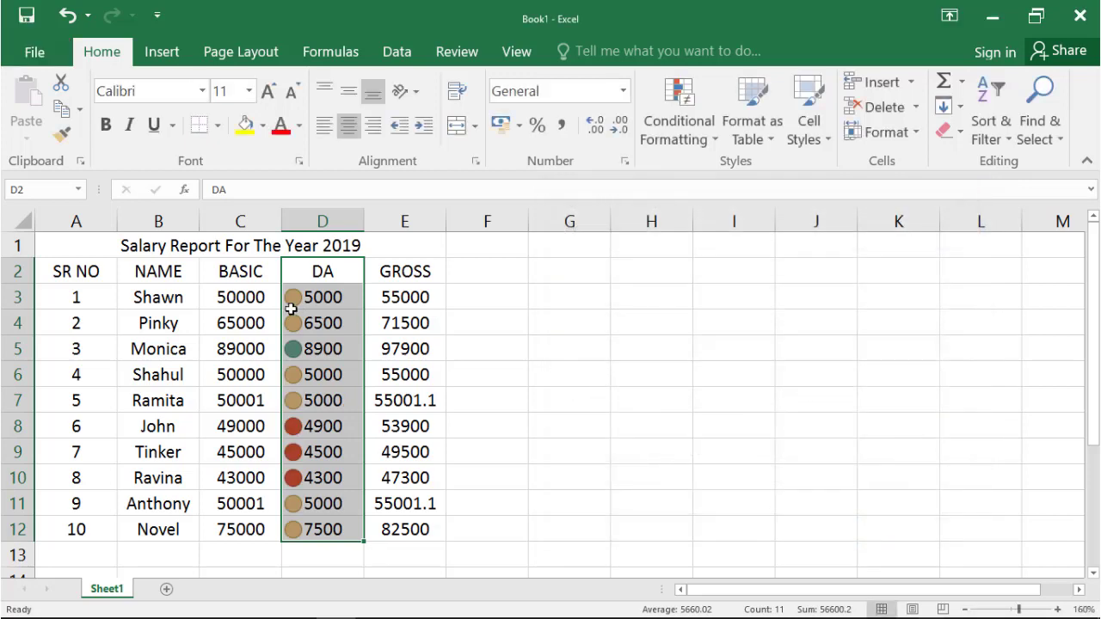
Step: Examine the icons assigned to the DA values in D3:D4, D5 and D8:D10
{"action": "left_click_drag", "start_coordinate": [337, 299], "coordinate": [336, 323]}
{"action": "left_click", "coordinate": [327, 347]}
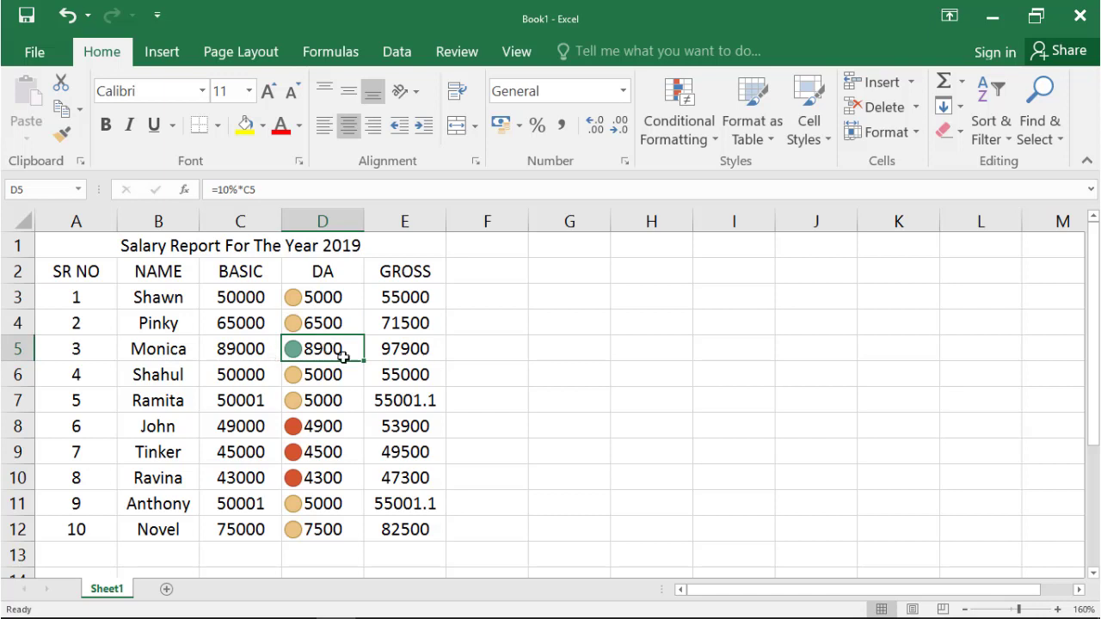
{"action": "left_click_drag", "start_coordinate": [344, 424], "coordinate": [348, 475]}
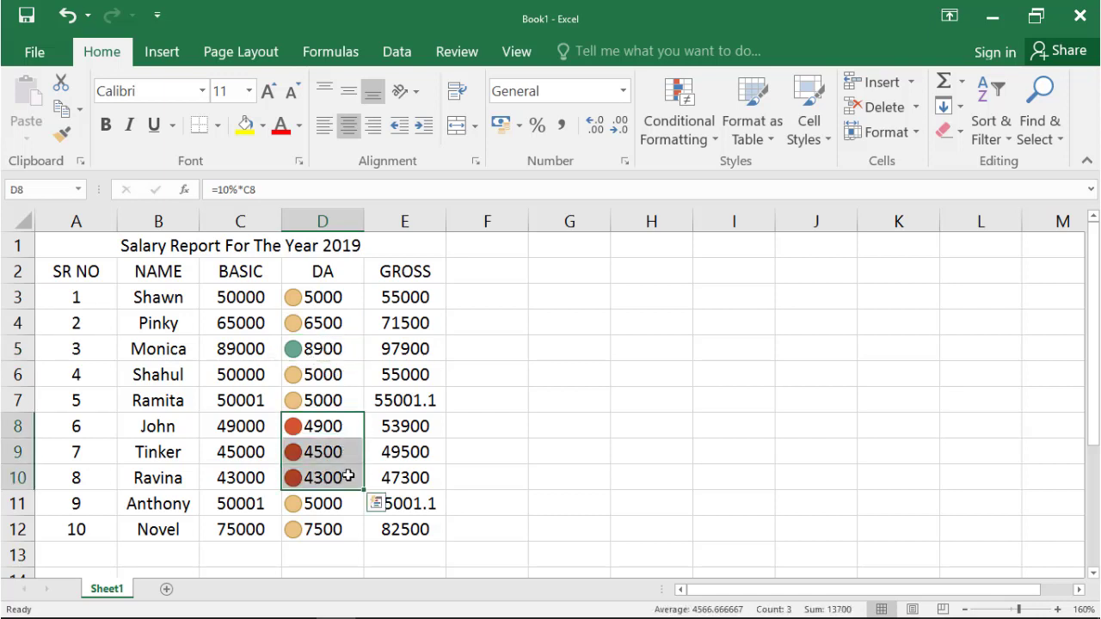
{"action": "left_click", "coordinate": [313, 347]}
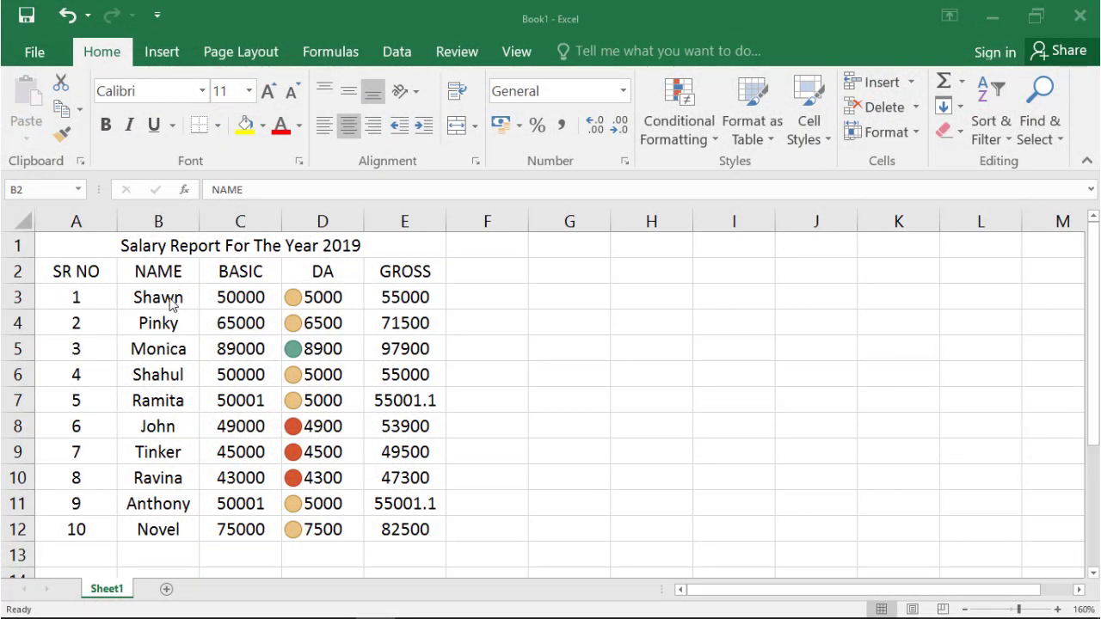
Step: Start a new rule for the NAME cells B3:B12 that formats only cells with specific text beginning with "s"
{"action": "left_click_drag", "start_coordinate": [170, 297], "coordinate": [158, 528]}
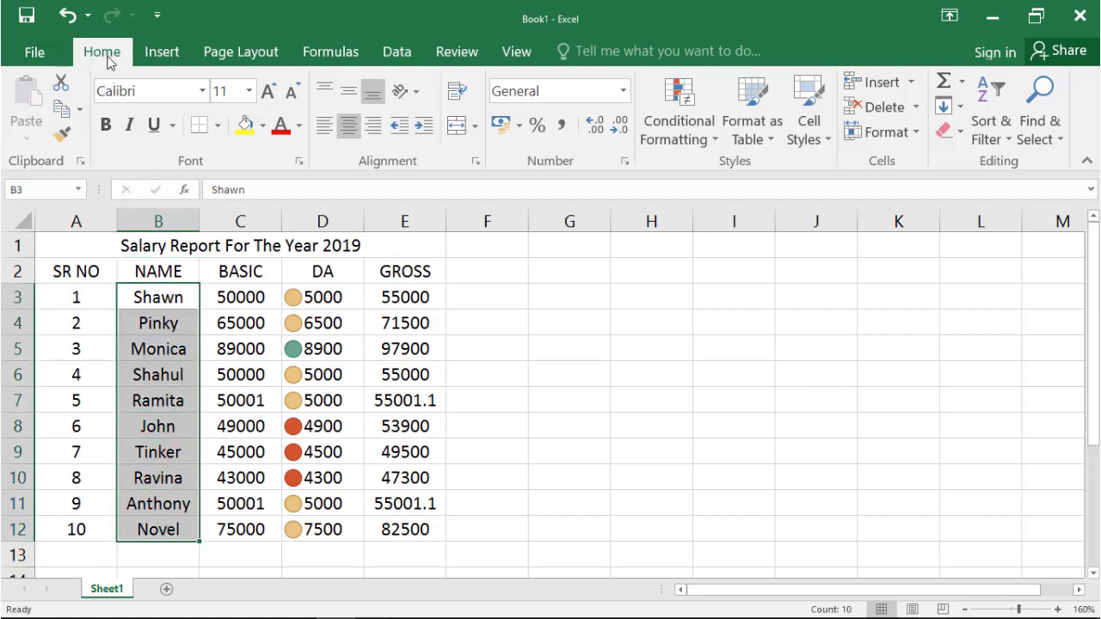
{"action": "left_click", "coordinate": [676, 121]}
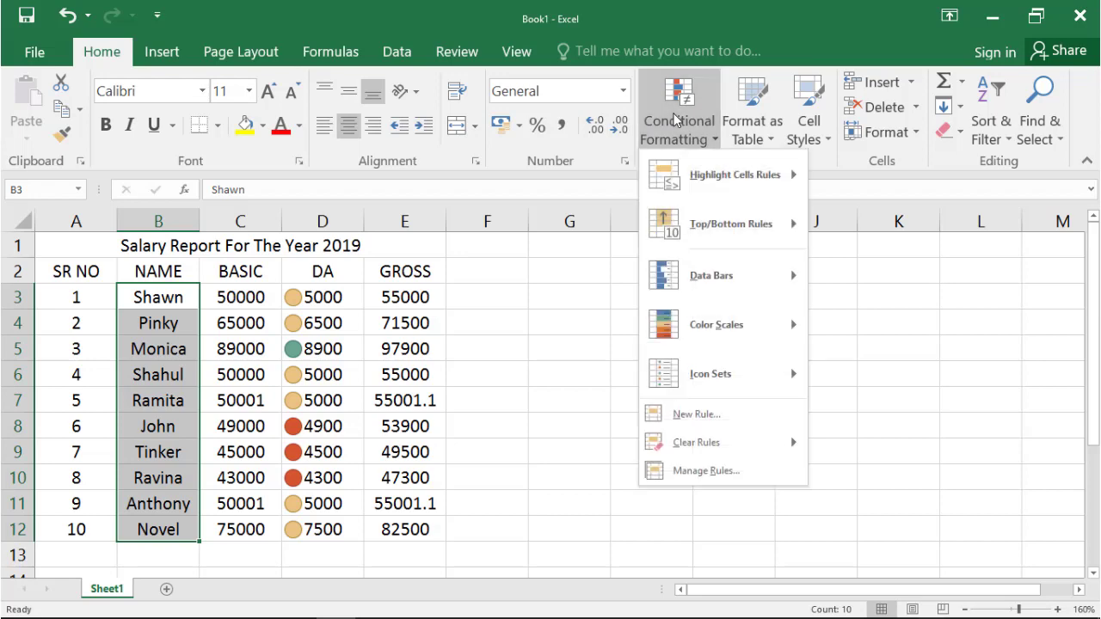
{"action": "left_click", "coordinate": [693, 414]}
{"action": "left_click", "coordinate": [714, 257]}
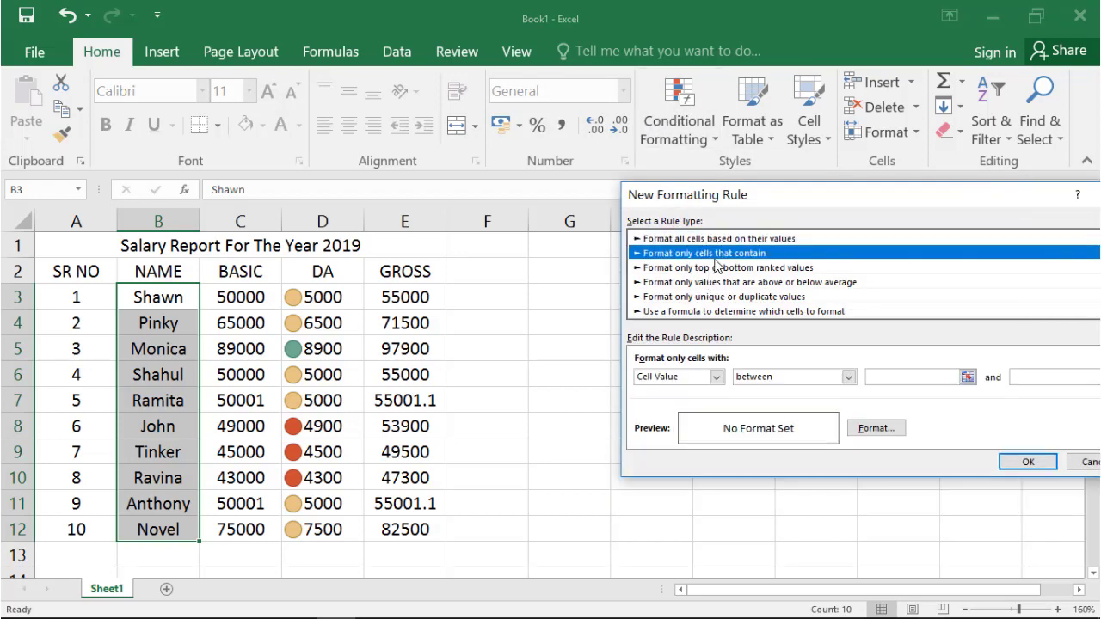
{"action": "left_click", "coordinate": [715, 377]}
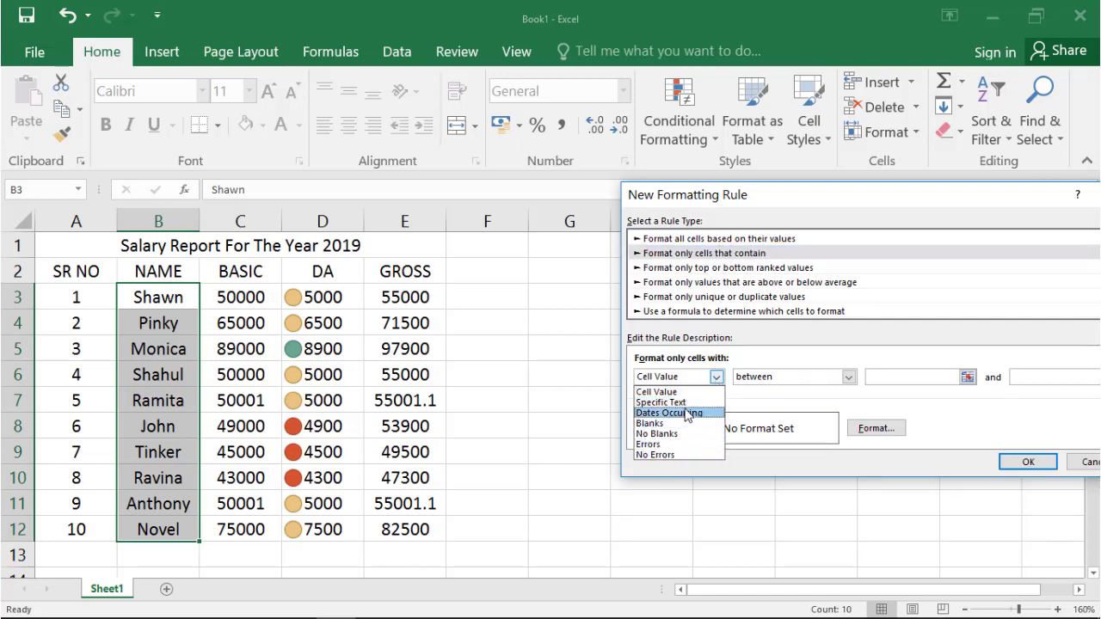
{"action": "left_click", "coordinate": [679, 402]}
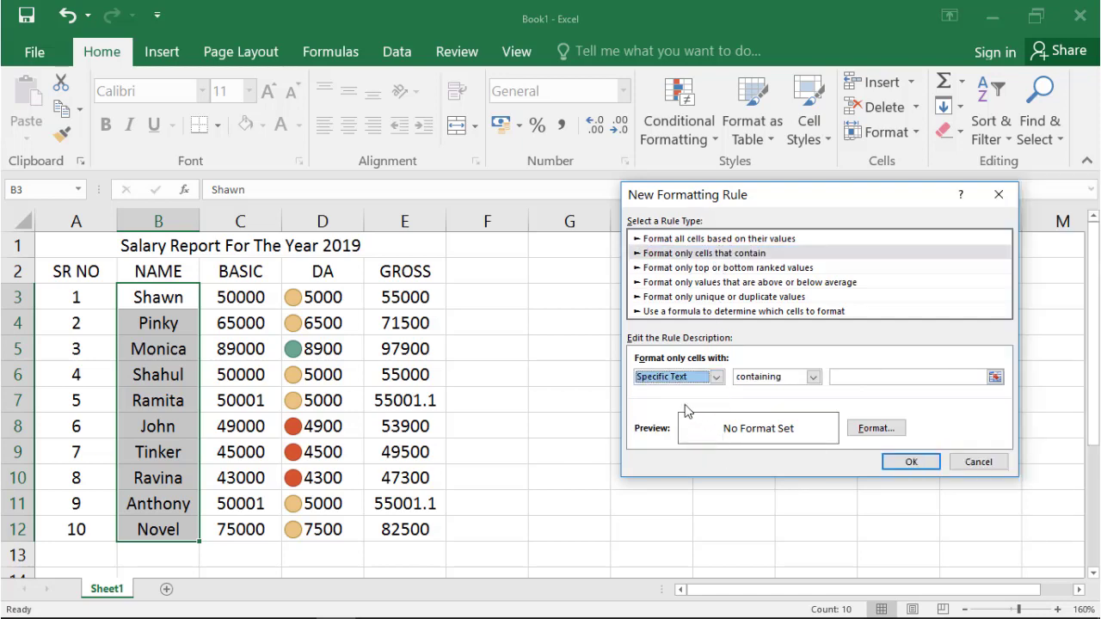
{"action": "left_click", "coordinate": [777, 380]}
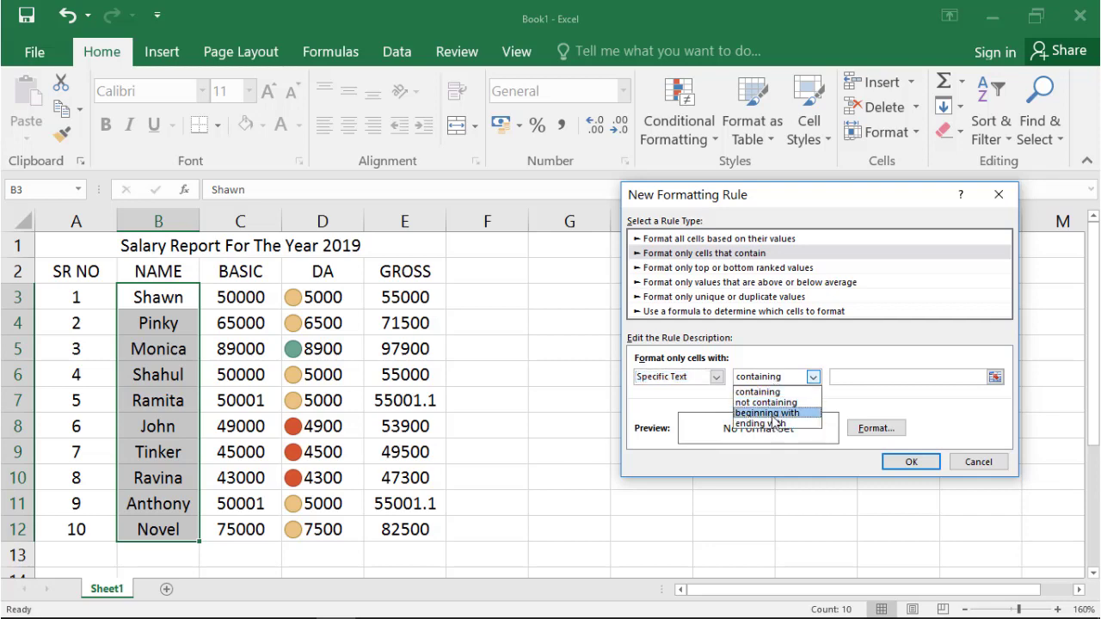
{"action": "left_click", "coordinate": [767, 413]}
{"action": "left_click", "coordinate": [841, 380]}
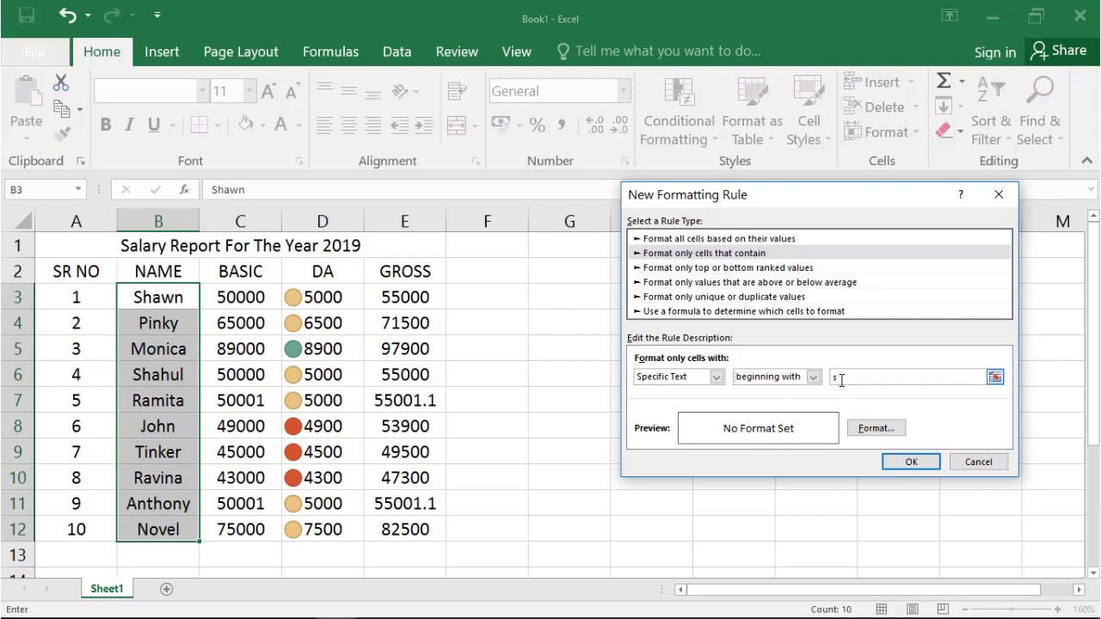
Step: Set the rule's format to a bold green font with a light green background fill
{"action": "left_click", "coordinate": [858, 430]}
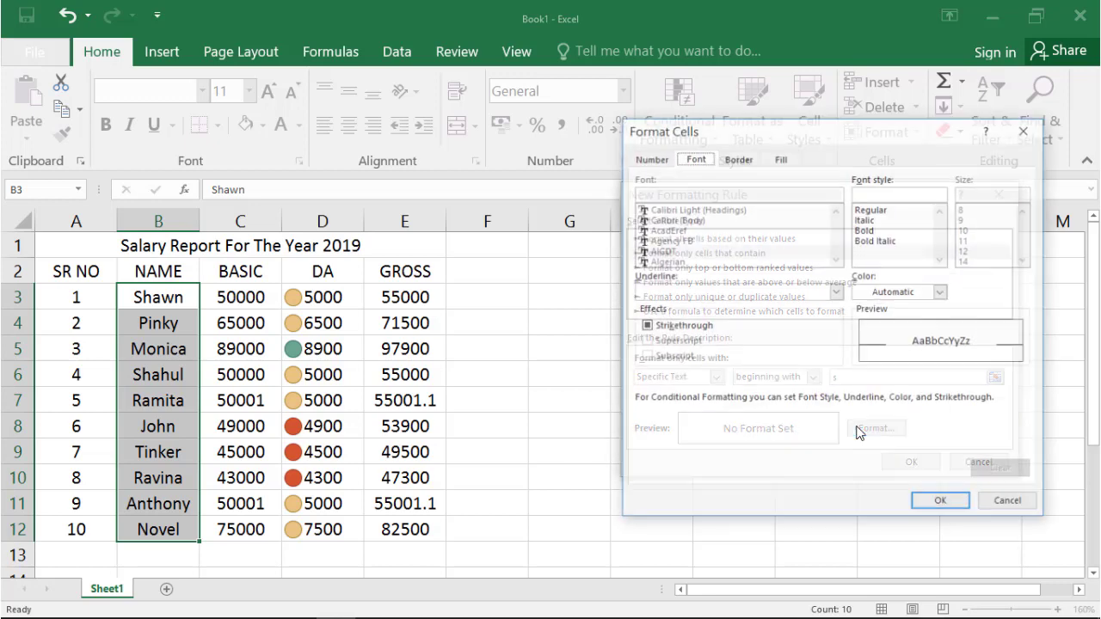
{"action": "left_click", "coordinate": [881, 230]}
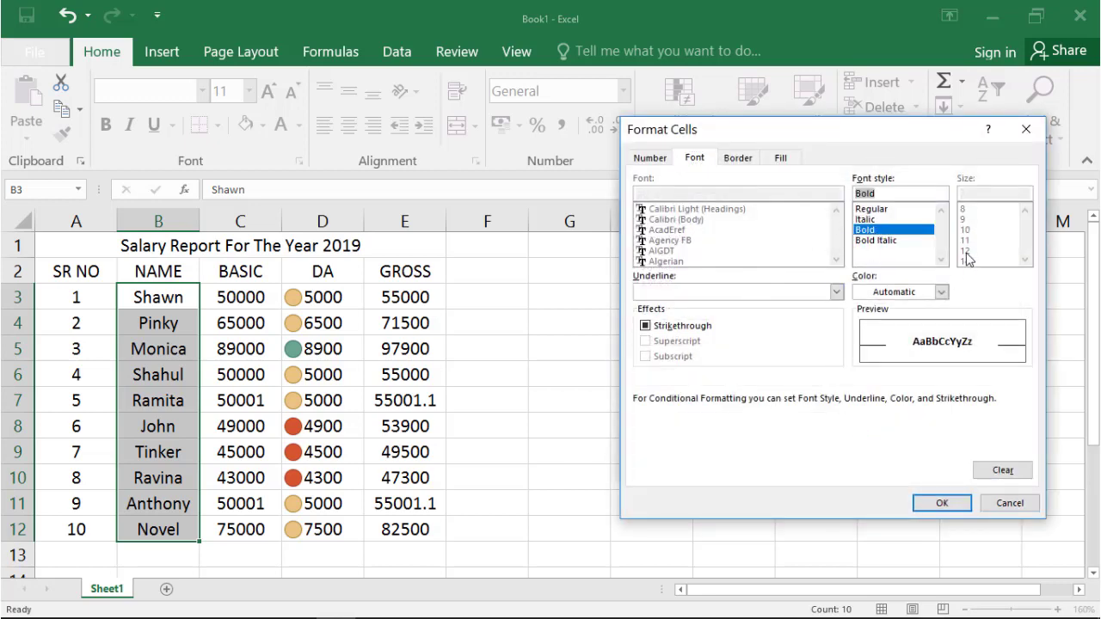
{"action": "left_click", "coordinate": [942, 292]}
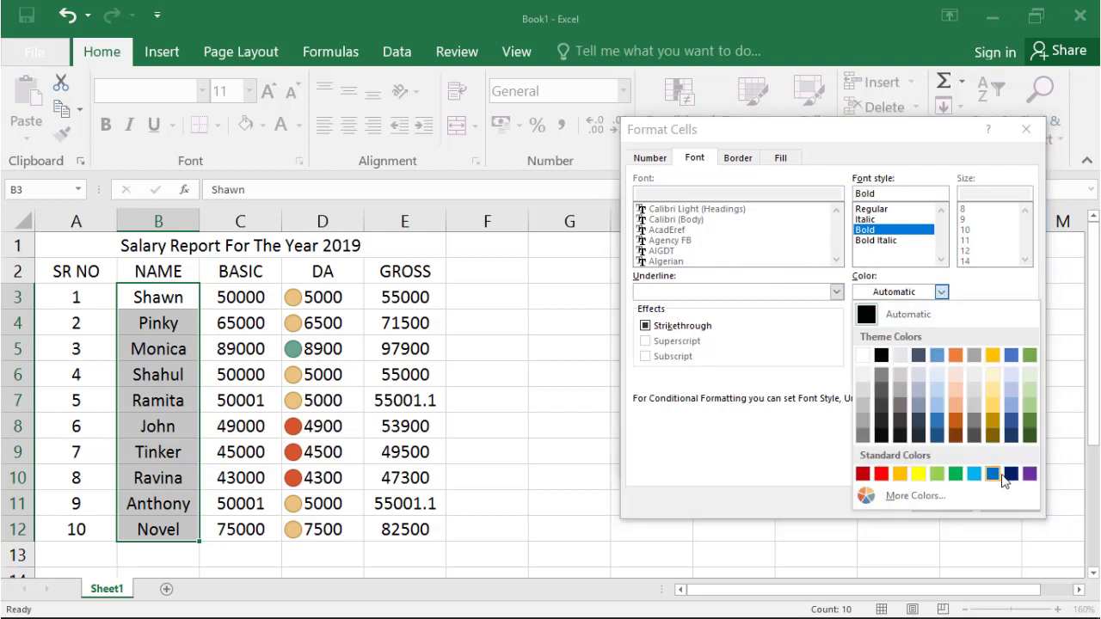
{"action": "left_click", "coordinate": [955, 476]}
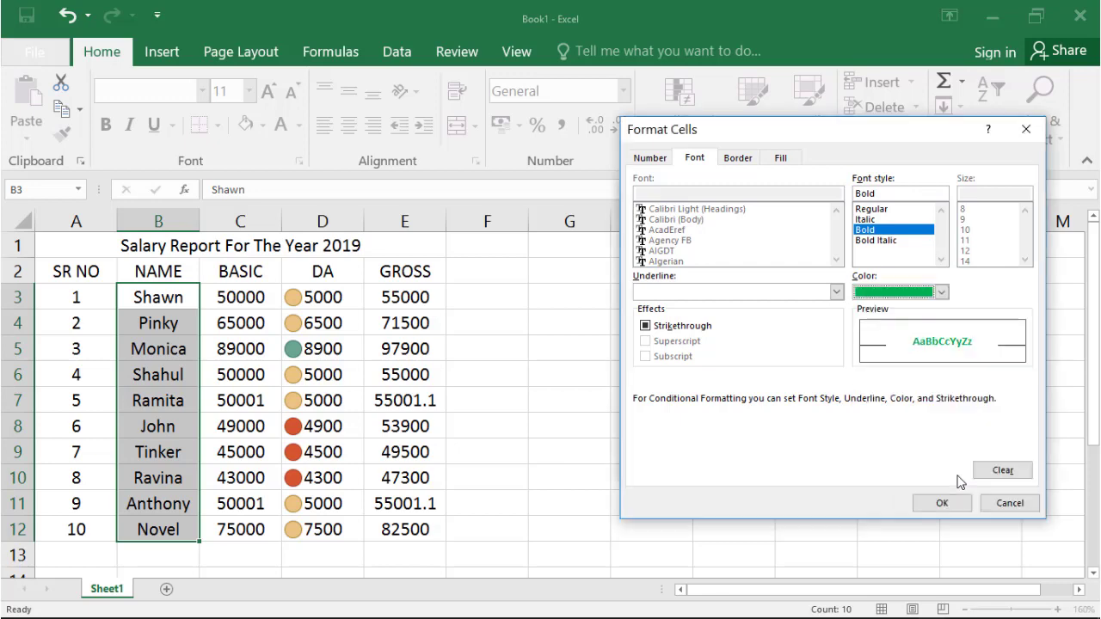
{"action": "left_click", "coordinate": [781, 158]}
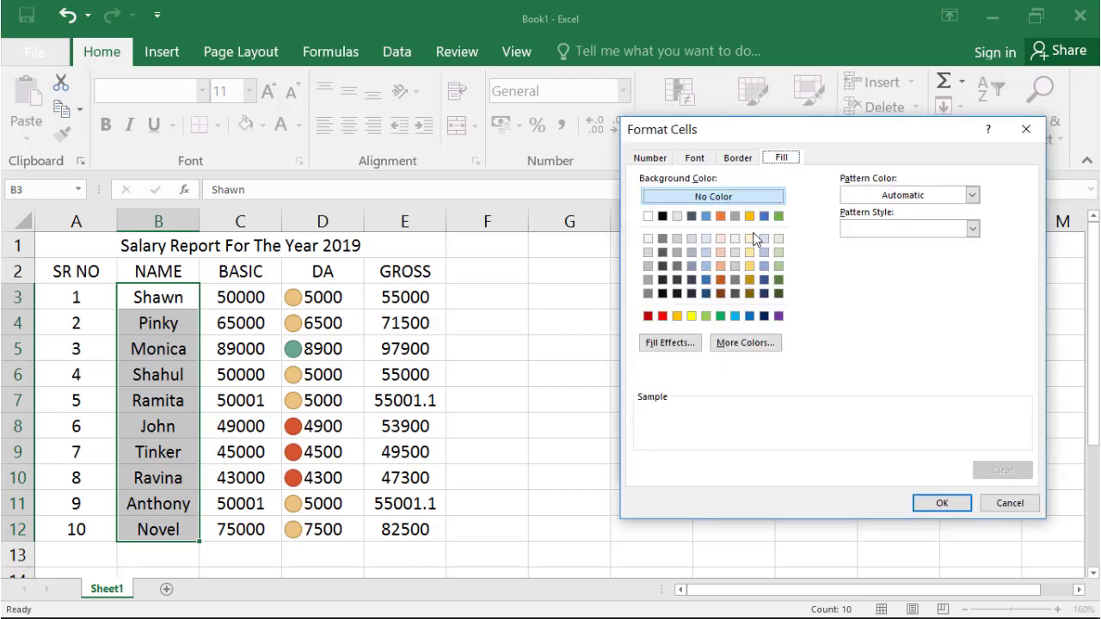
{"action": "left_click", "coordinate": [774, 253]}
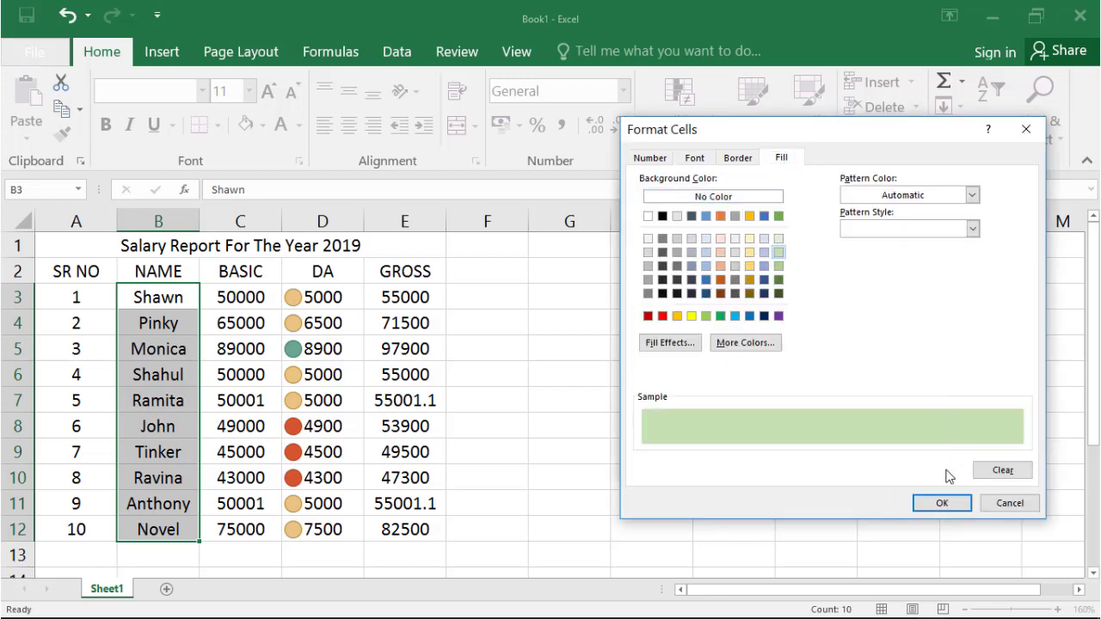
{"action": "left_click", "coordinate": [952, 503]}
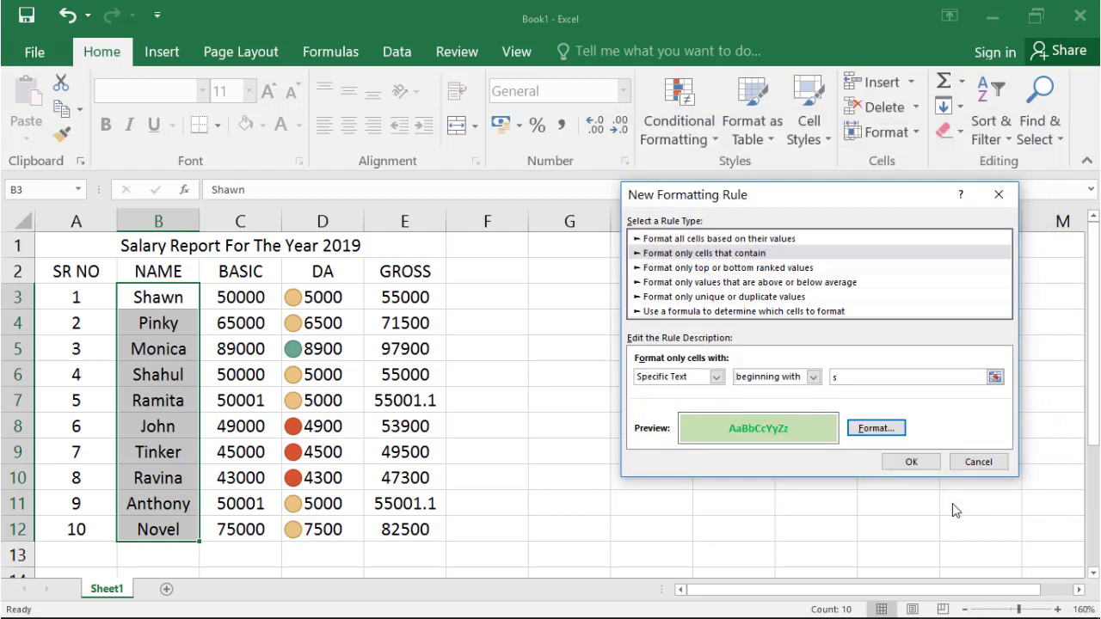
Step: Apply the new text rule to the NAME cells B3:B12 and deselect the range
{"action": "left_click", "coordinate": [912, 469]}
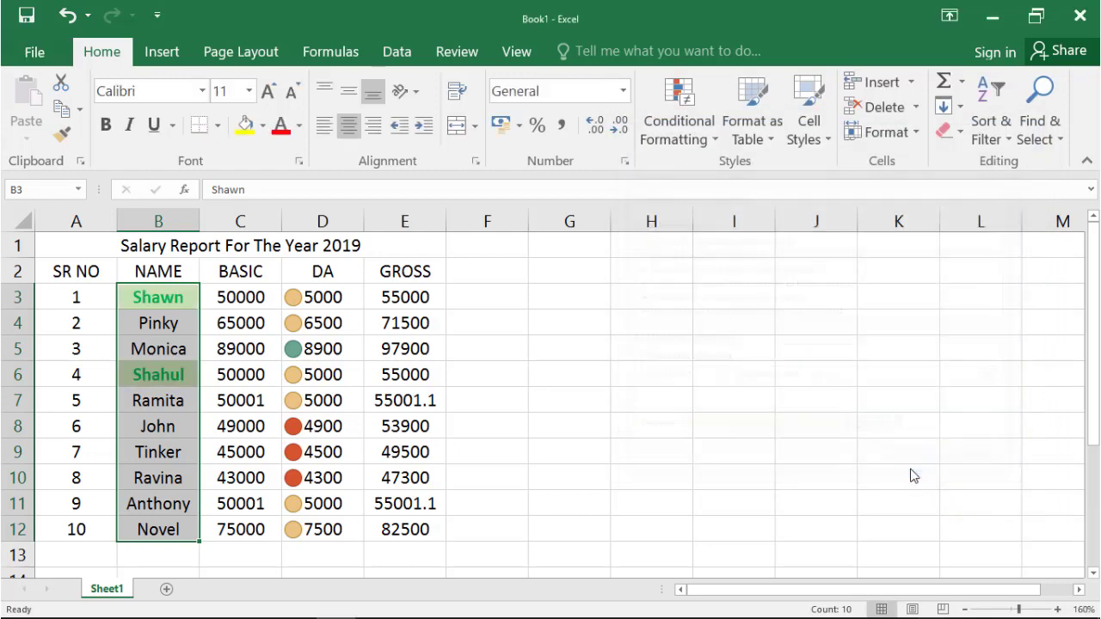
{"action": "left_click", "coordinate": [339, 389]}
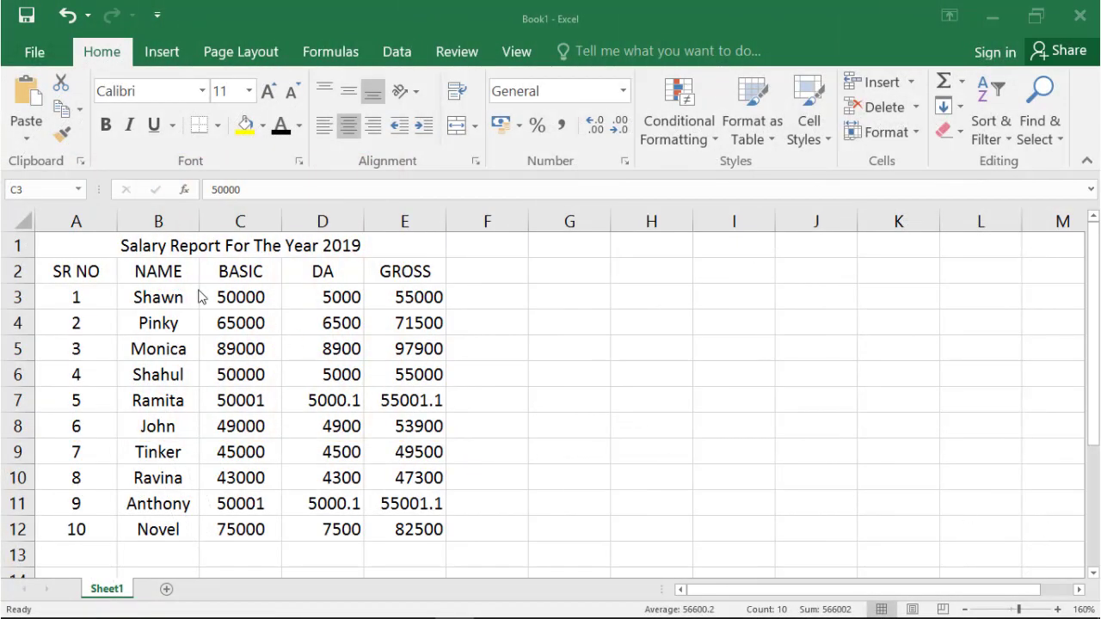
Step: Format A2:E12 as a table with headers, using the gold style in the second row of the Medium styles
{"action": "left_click_drag", "start_coordinate": [91, 273], "coordinate": [400, 531]}
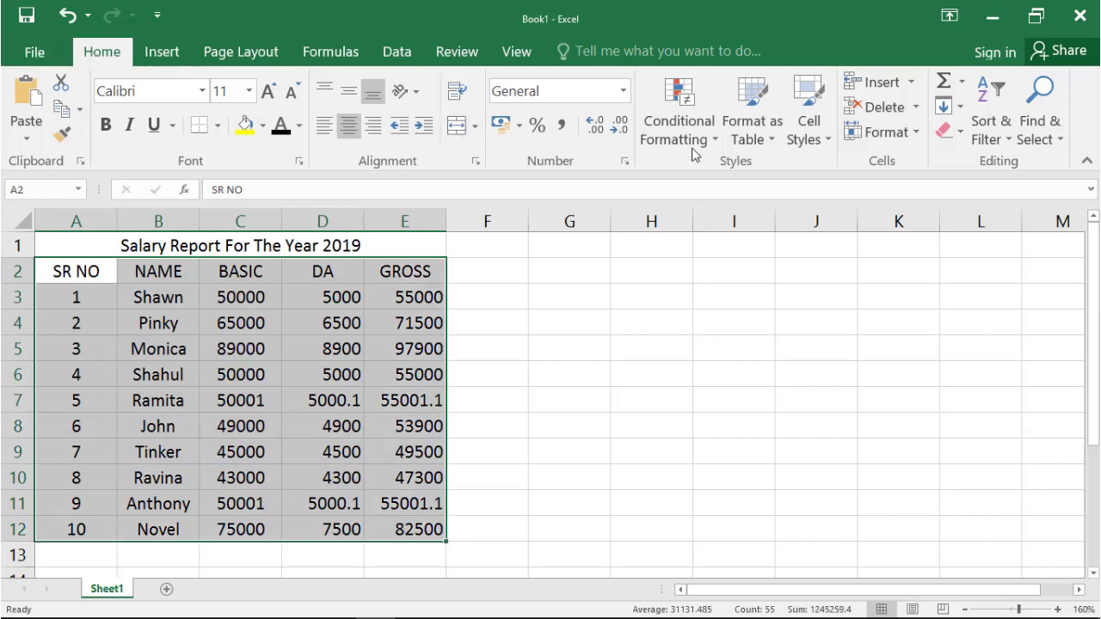
{"action": "left_click", "coordinate": [770, 130]}
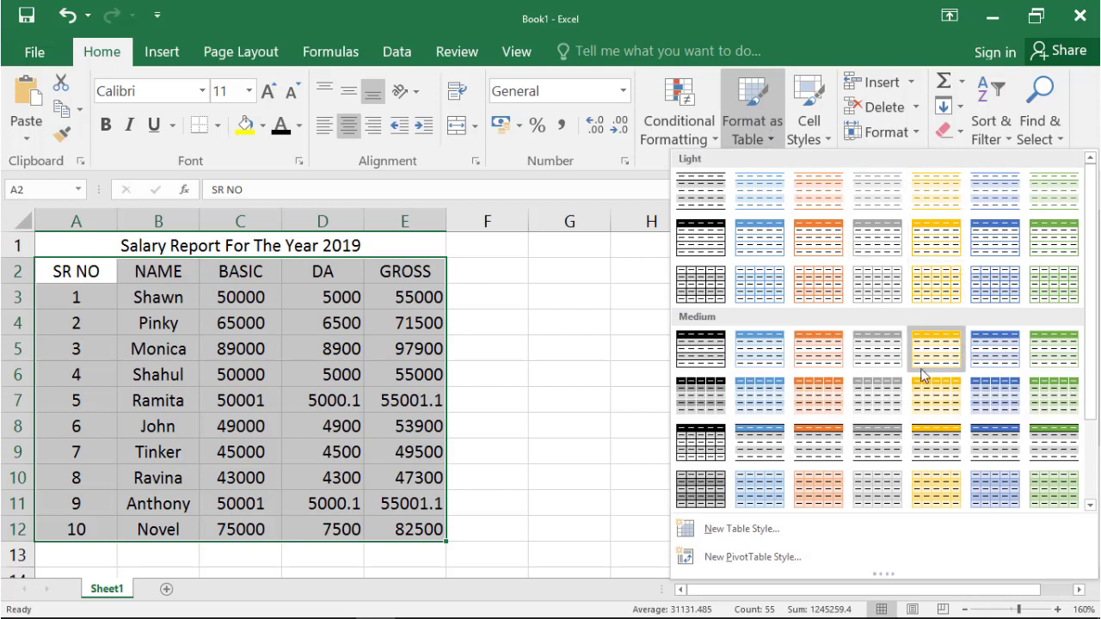
{"action": "left_click", "coordinate": [931, 401]}
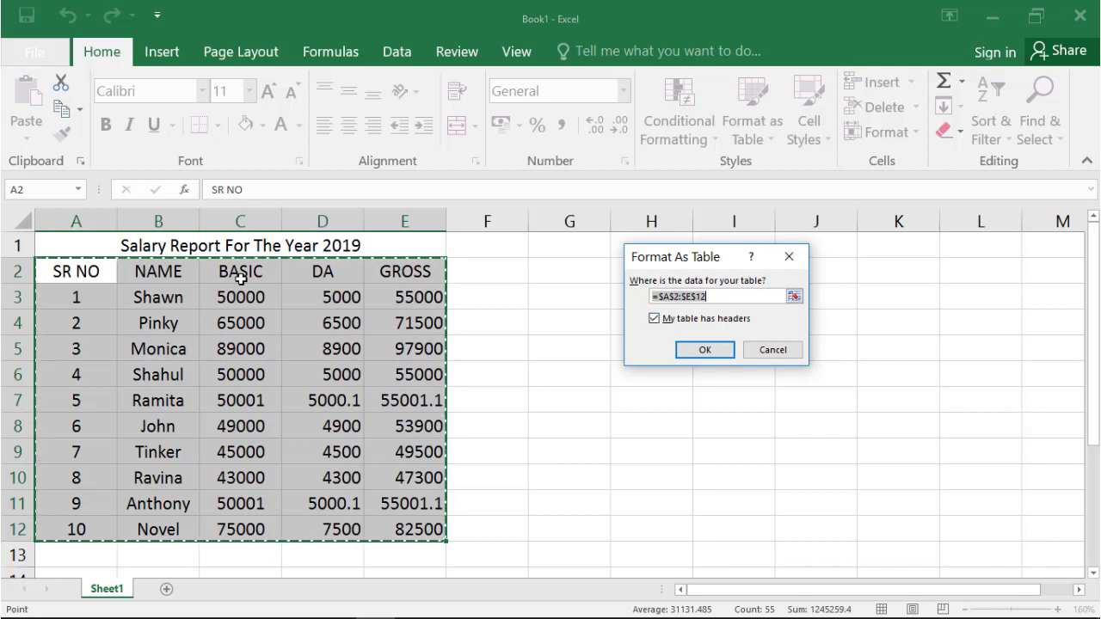
{"action": "left_click", "coordinate": [705, 350]}
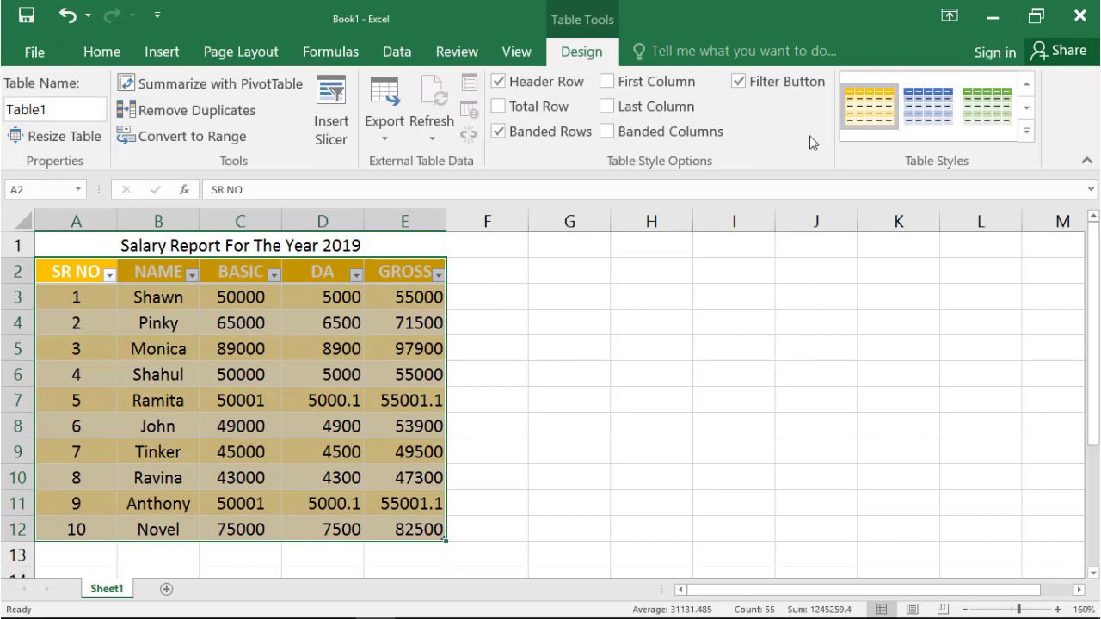
{"action": "left_click", "coordinate": [1026, 130]}
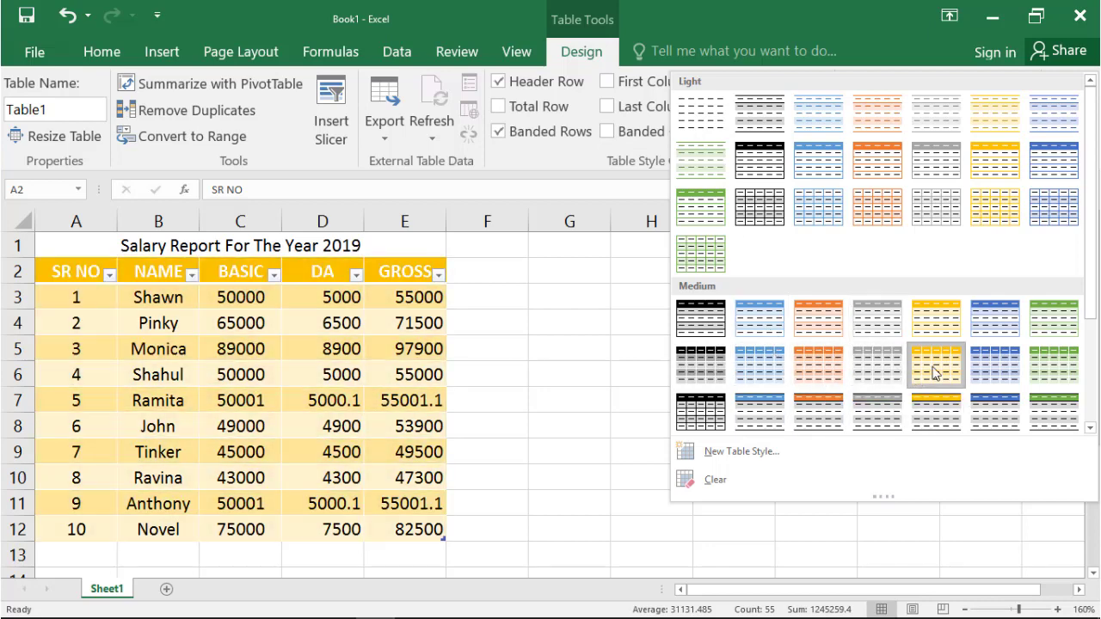
{"action": "left_click", "coordinate": [936, 372]}
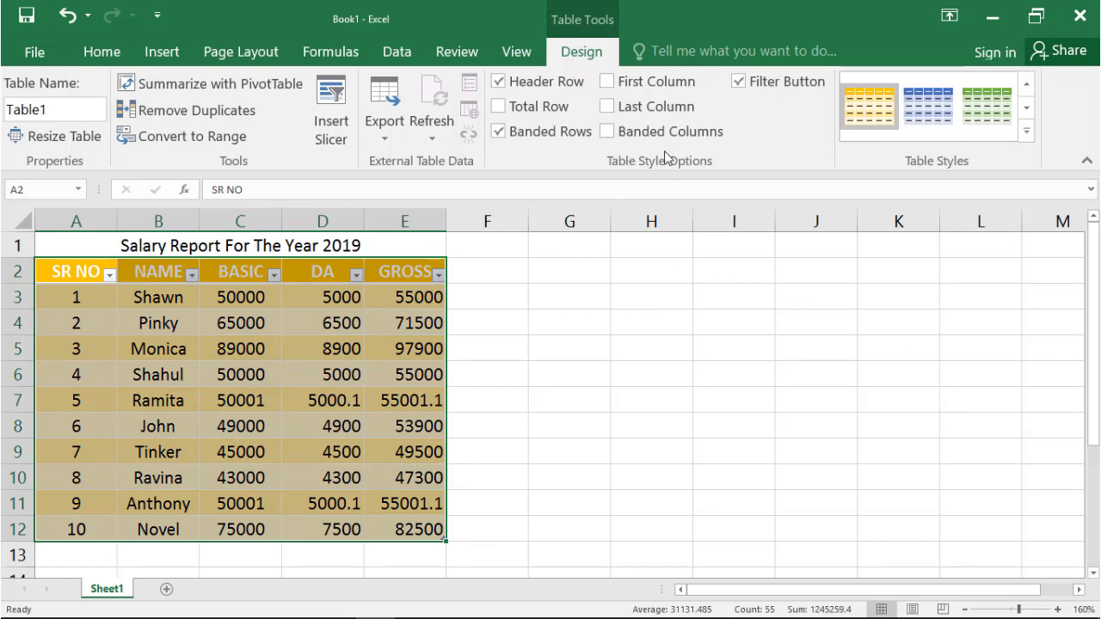
Step: Try the table without its header row and with a total row, restoring each option
{"action": "left_click", "coordinate": [497, 82]}
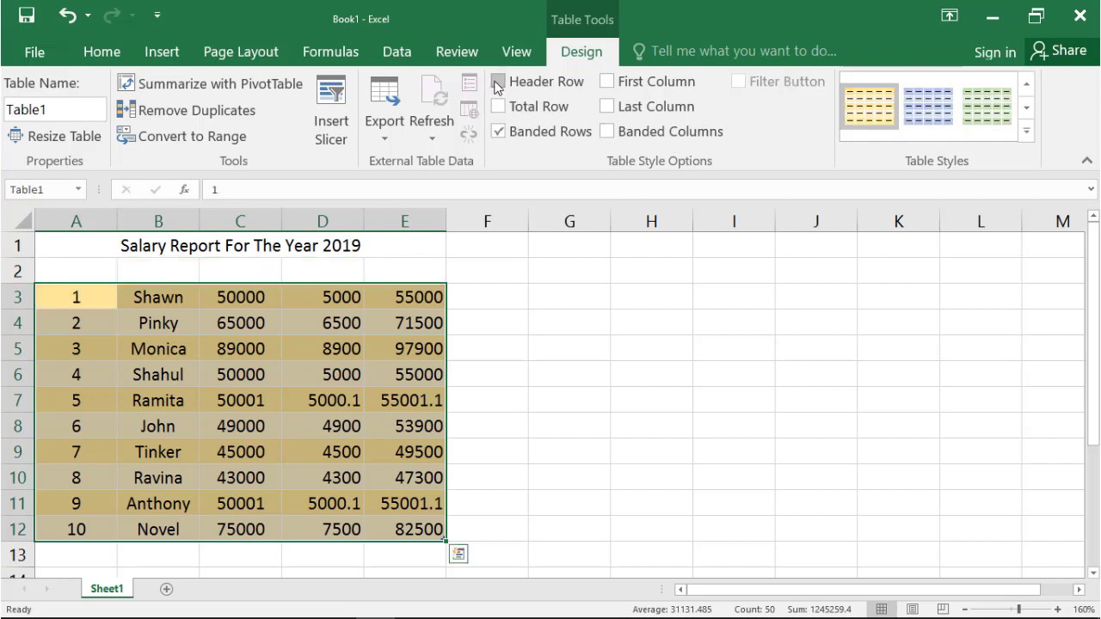
{"action": "left_click", "coordinate": [497, 82]}
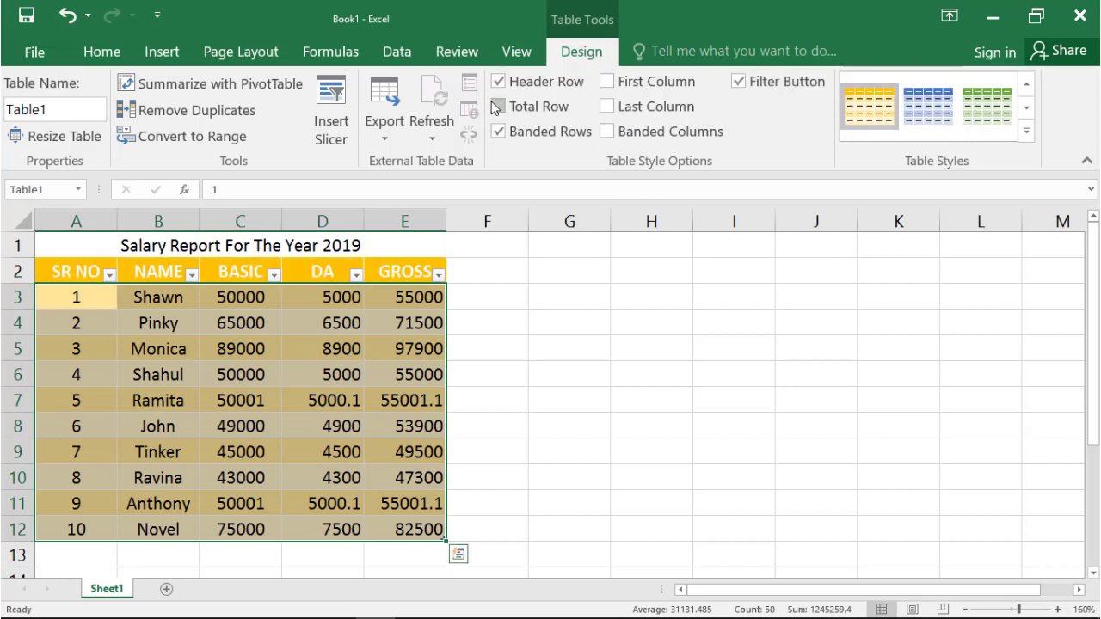
{"action": "left_click", "coordinate": [498, 108]}
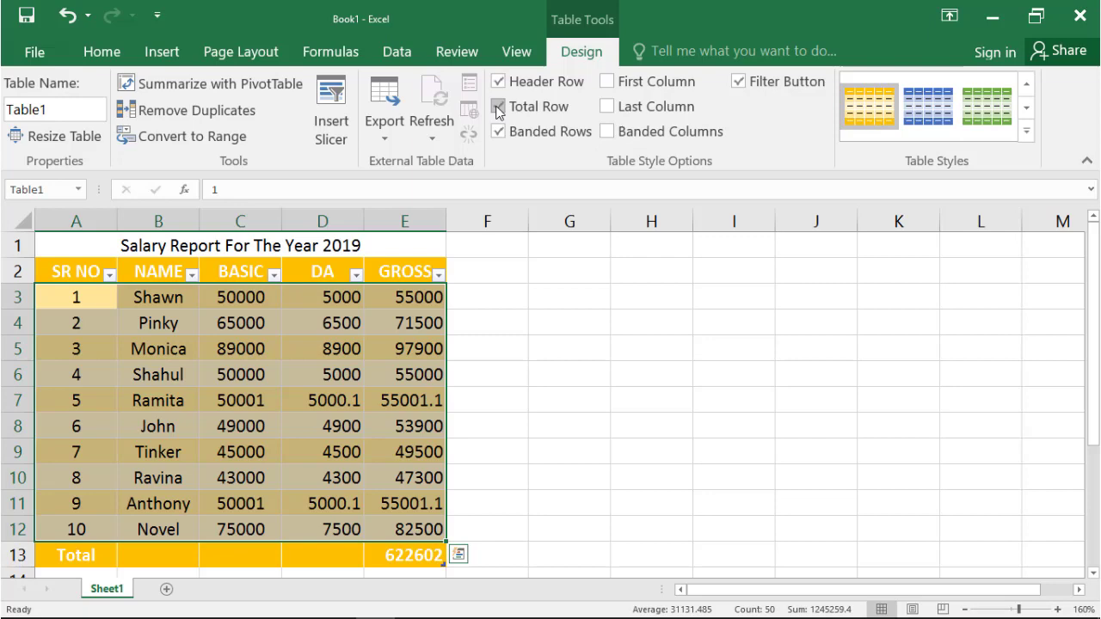
{"action": "left_click", "coordinate": [498, 108]}
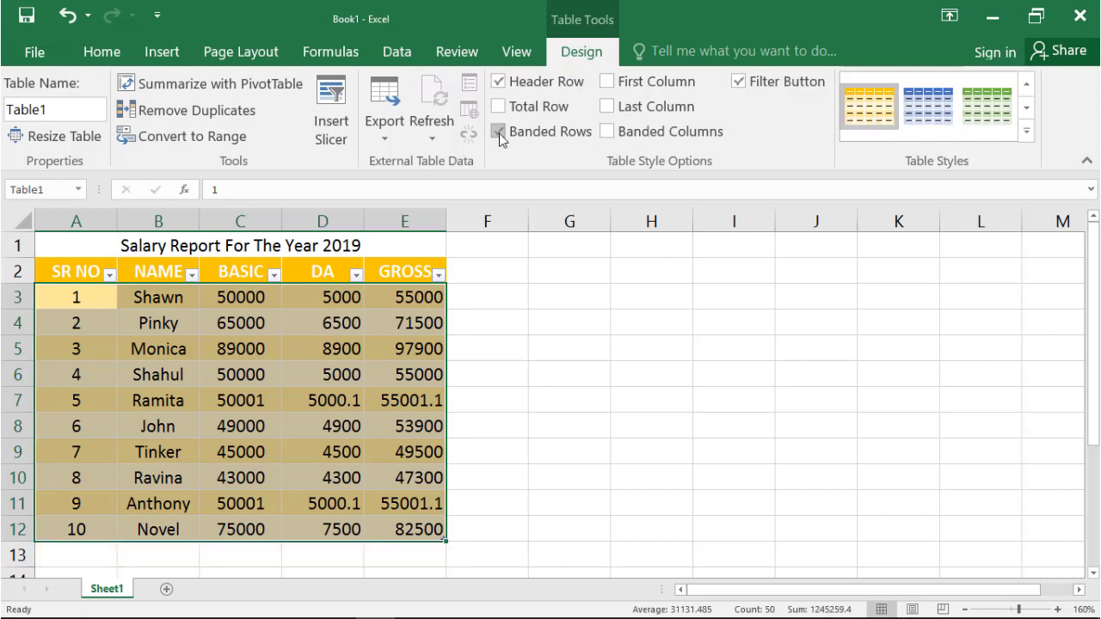
Step: Turn off the salary table's banded rows, toggling the option once more to compare both looks
{"action": "left_click", "coordinate": [499, 131]}
{"action": "left_click", "coordinate": [502, 369]}
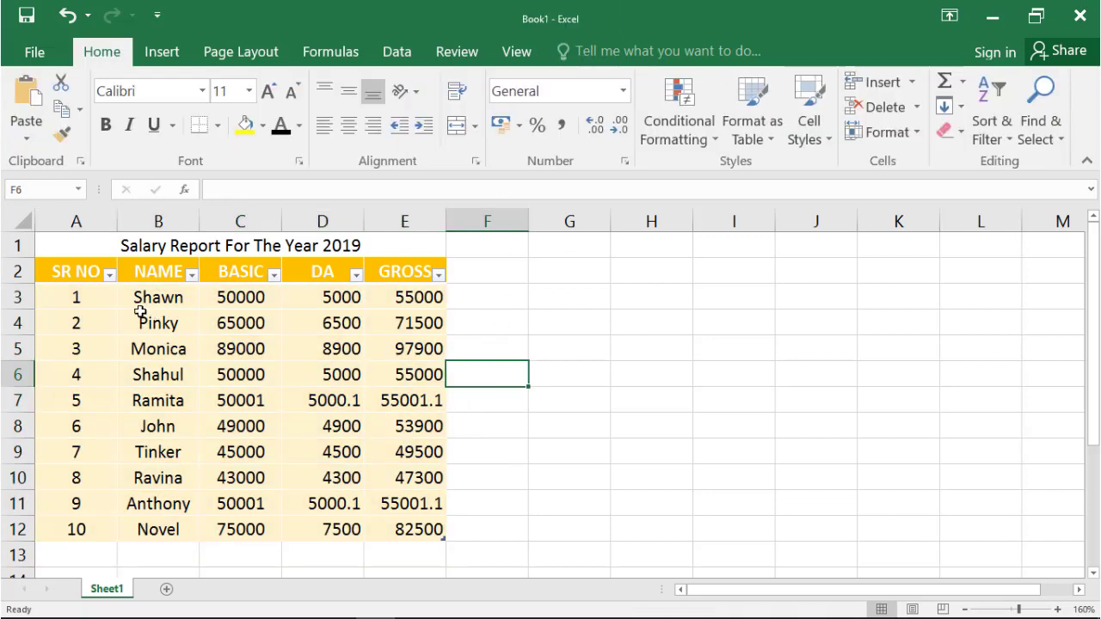
{"action": "left_click", "coordinate": [81, 276]}
{"action": "left_click", "coordinate": [575, 52]}
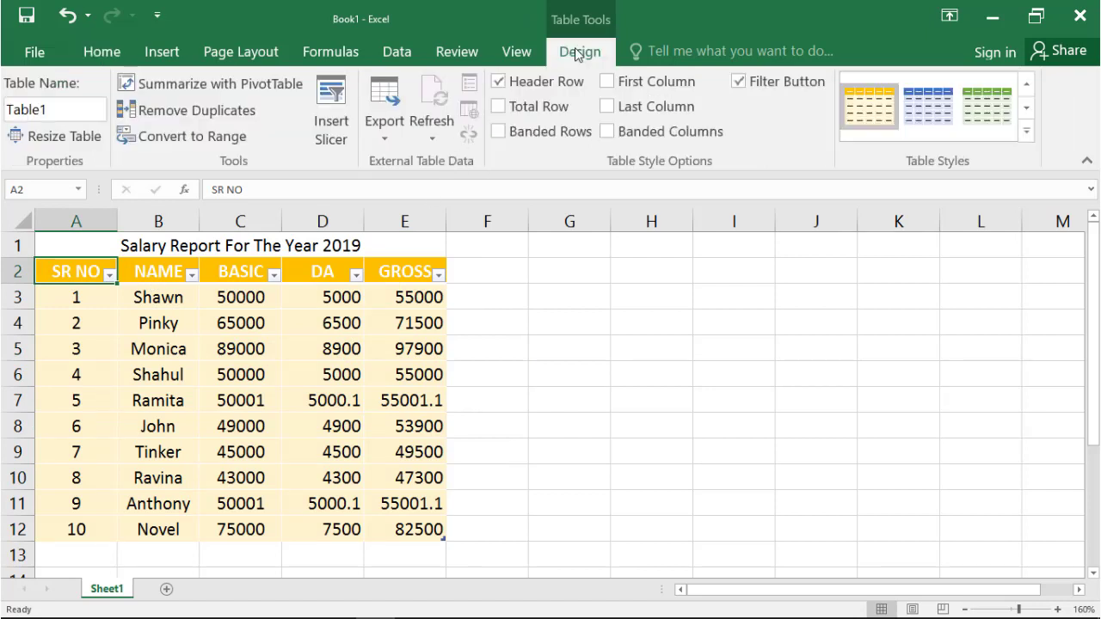
{"action": "left_click", "coordinate": [499, 132]}
{"action": "left_click", "coordinate": [500, 133]}
Step: Try the table's First Column, Last Column, Banded Columns and Filter Button options, restoring each one
{"action": "left_click", "coordinate": [608, 83]}
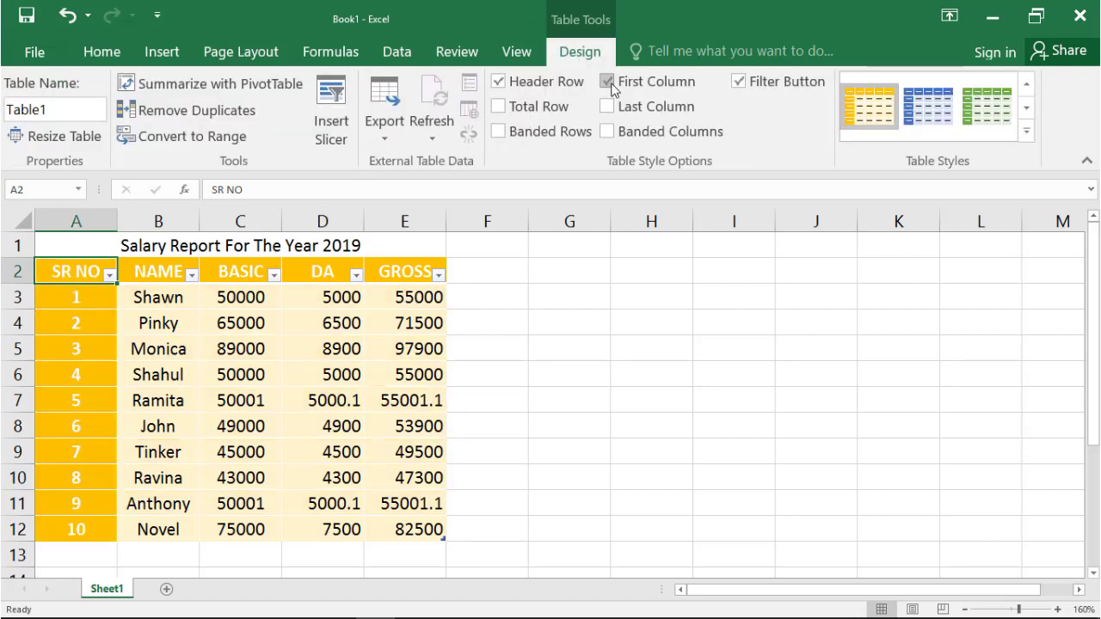
{"action": "left_click", "coordinate": [609, 83]}
{"action": "left_click", "coordinate": [609, 107]}
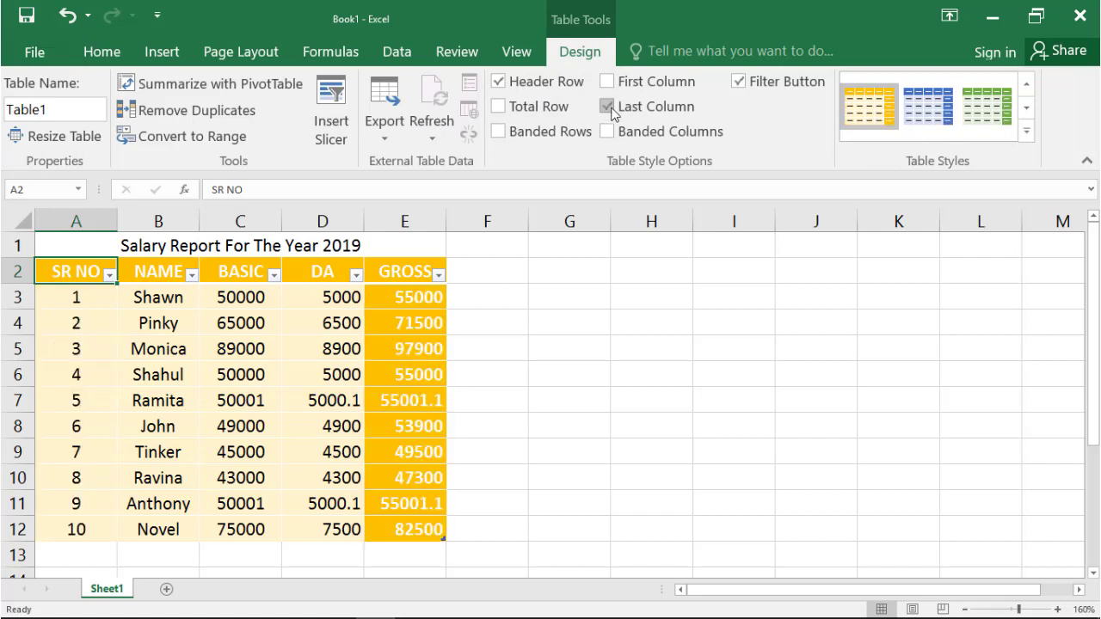
{"action": "left_click", "coordinate": [610, 109]}
{"action": "left_click", "coordinate": [608, 132]}
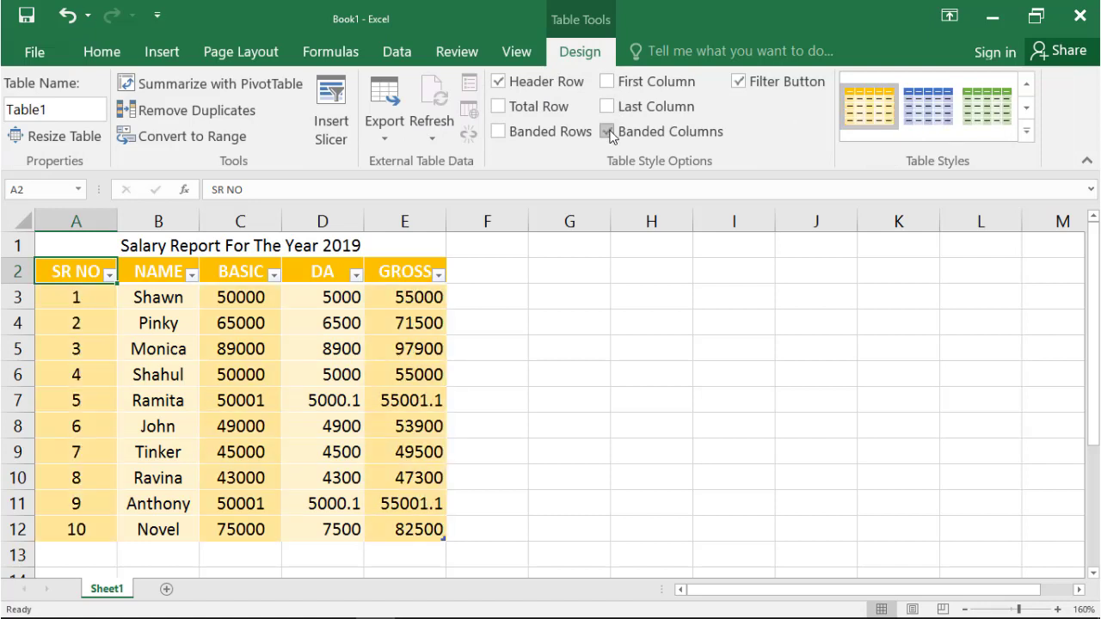
{"action": "left_click", "coordinate": [609, 132]}
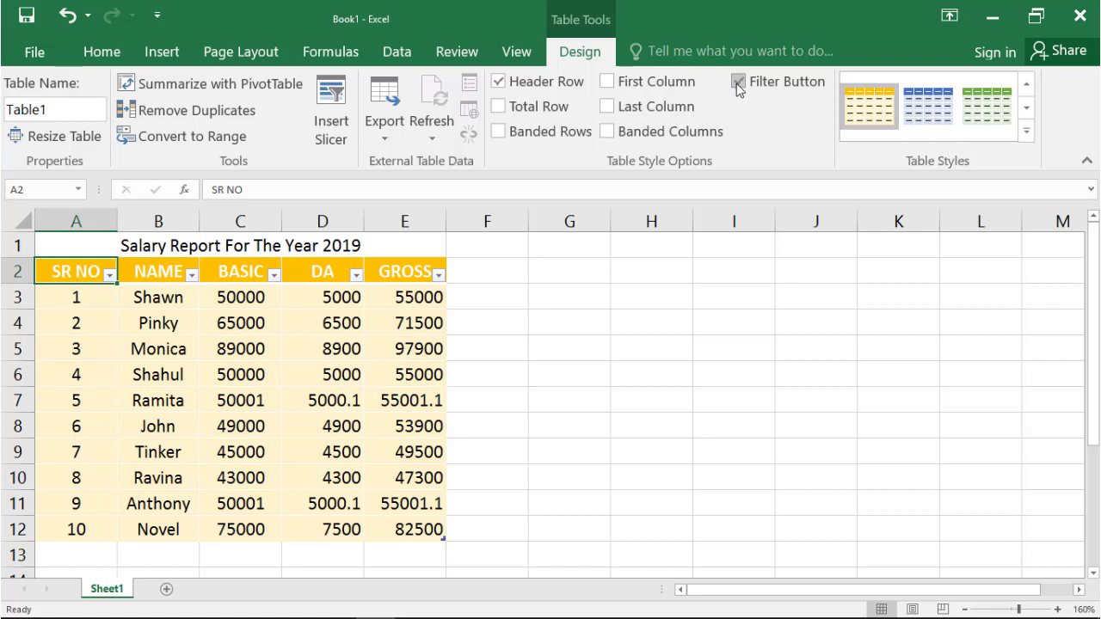
{"action": "left_click", "coordinate": [738, 83]}
{"action": "left_click", "coordinate": [737, 83]}
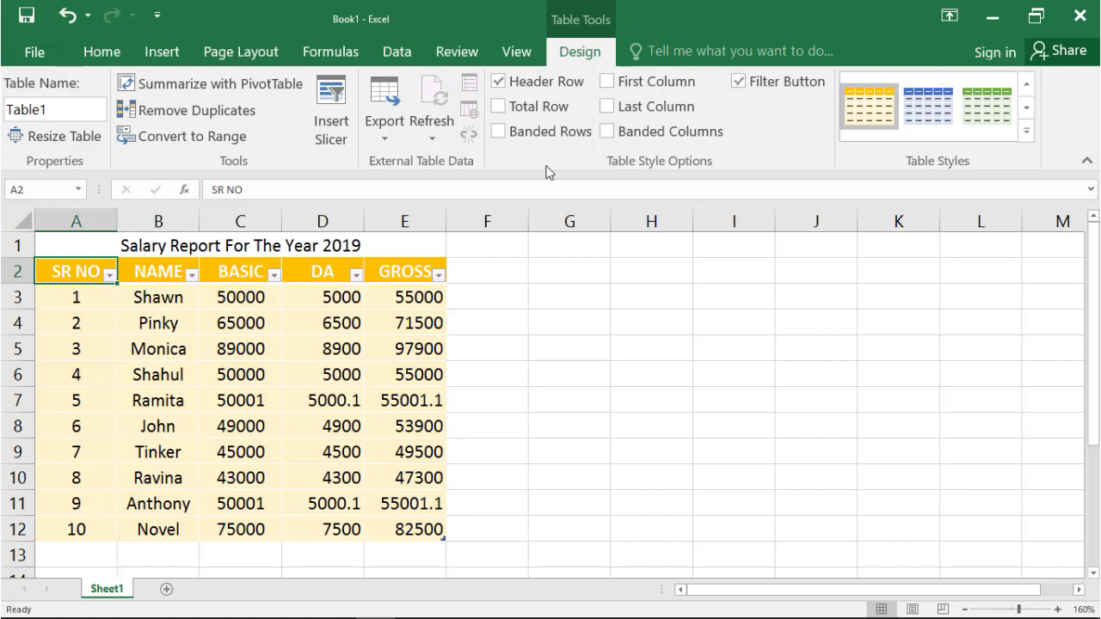
Step: Sort the table by NAME from A to Z, and again from Z to A
{"action": "left_click", "coordinate": [109, 275]}
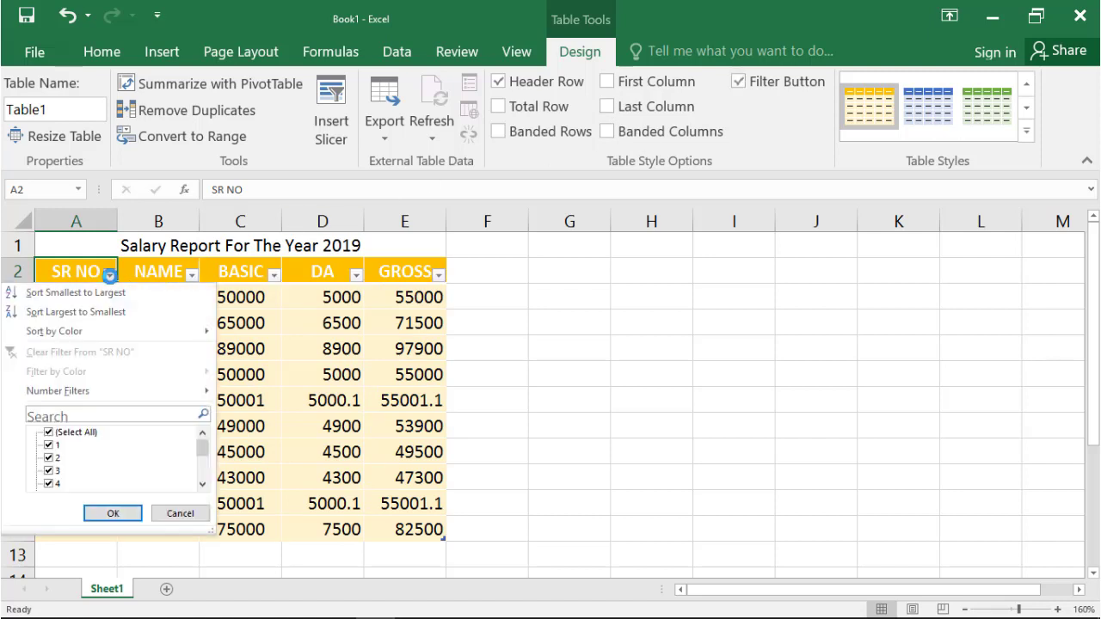
{"action": "left_click", "coordinate": [115, 294]}
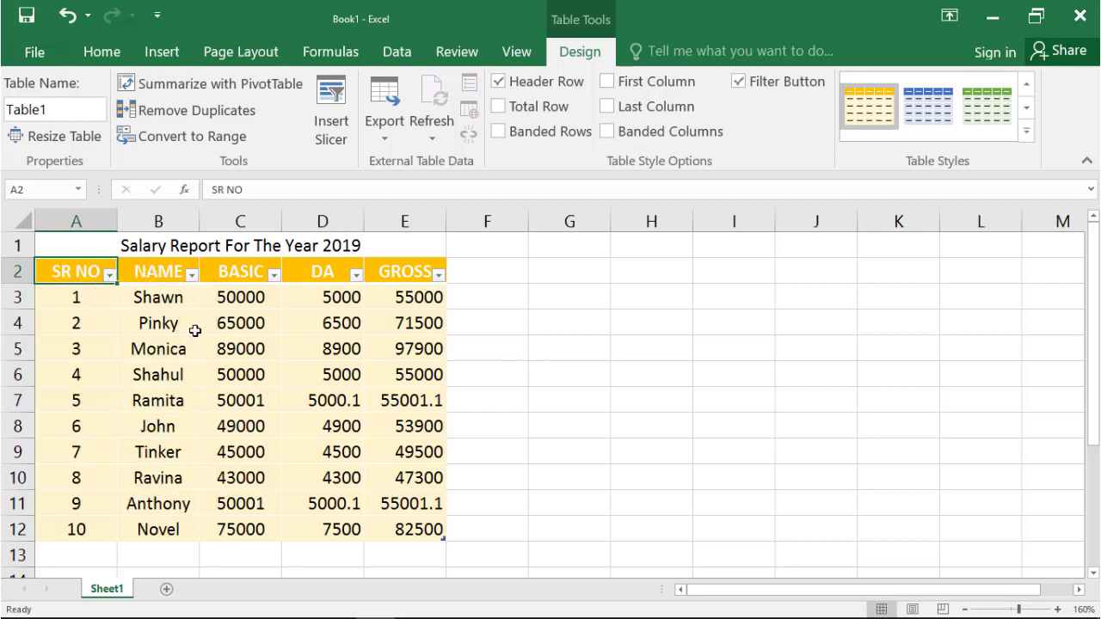
{"action": "left_click", "coordinate": [191, 275]}
{"action": "left_click", "coordinate": [135, 294]}
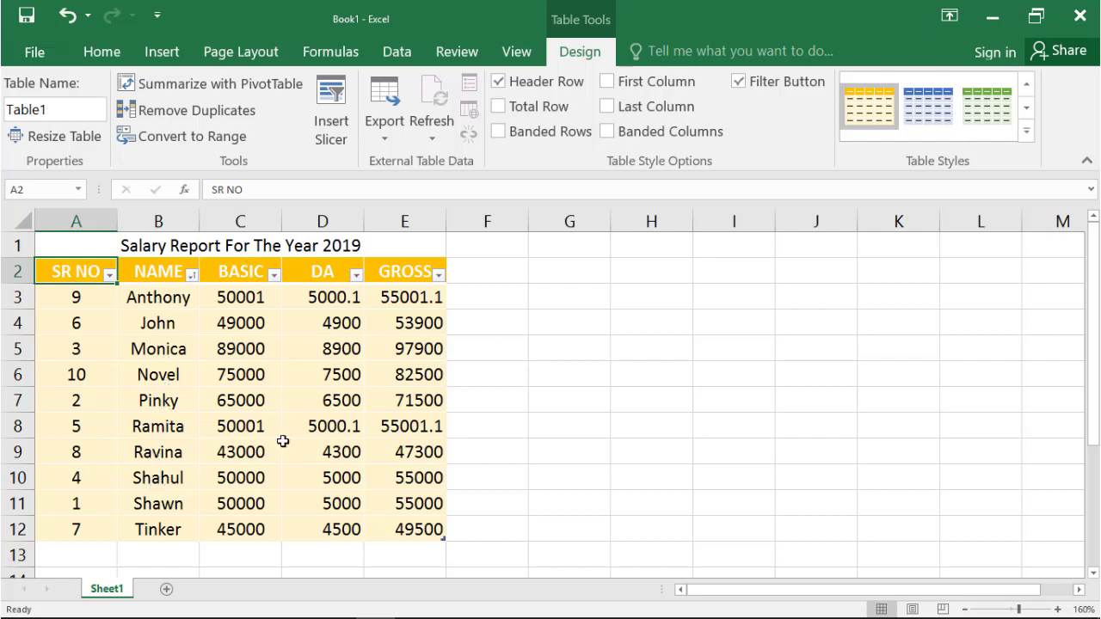
{"action": "left_click", "coordinate": [191, 274]}
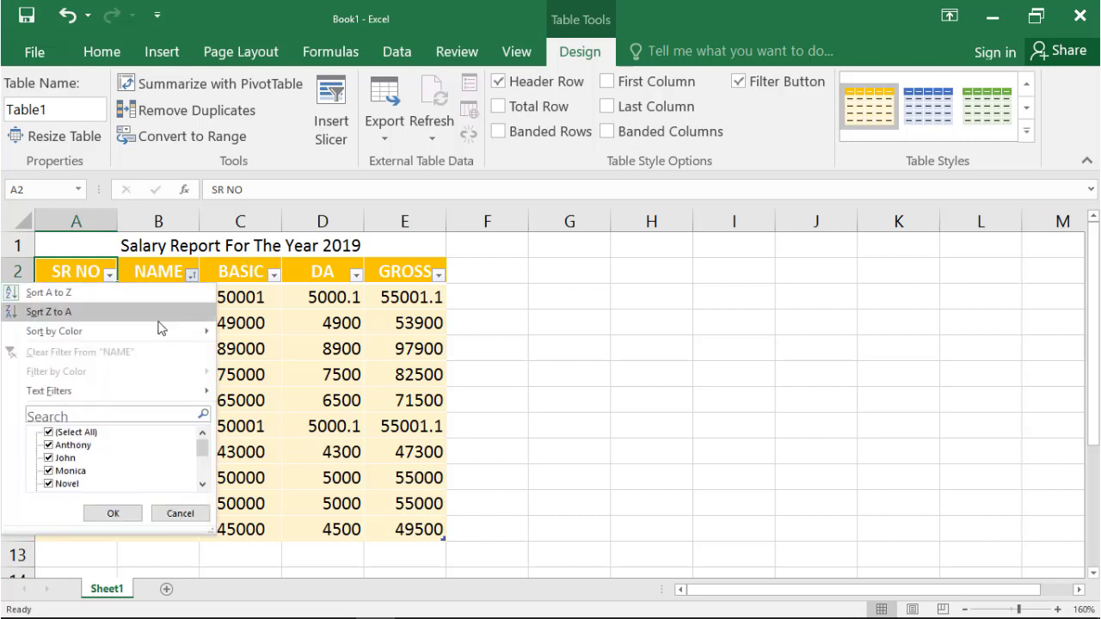
{"action": "left_click", "coordinate": [158, 315]}
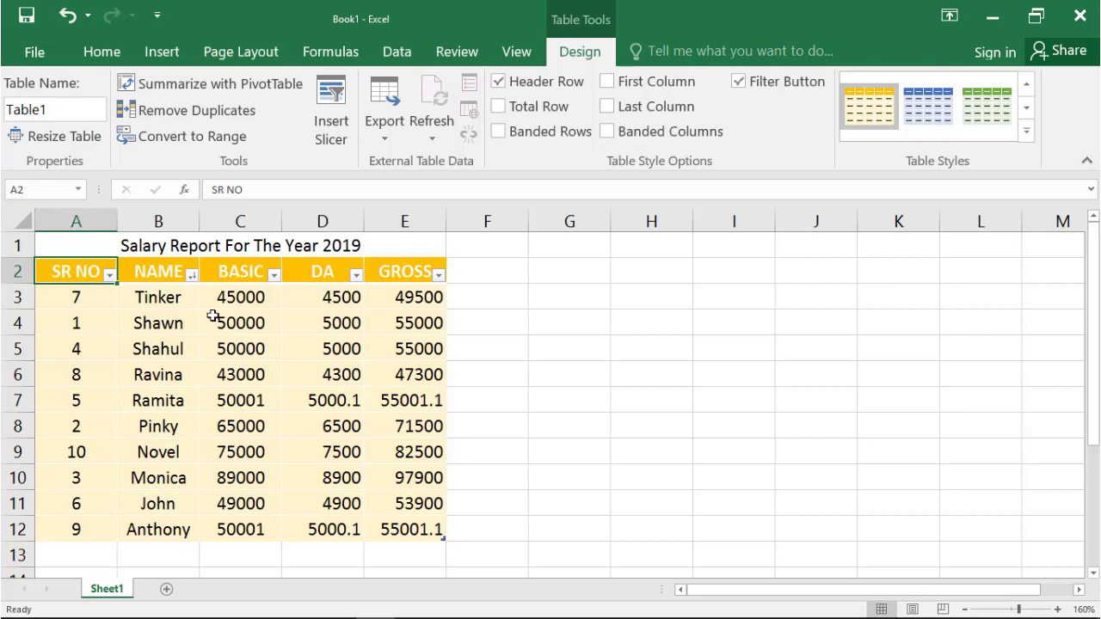
Step: Sort the table by SR NO from smallest to largest
{"action": "left_click", "coordinate": [188, 277]}
{"action": "left_click", "coordinate": [188, 276]}
{"action": "left_click", "coordinate": [109, 275]}
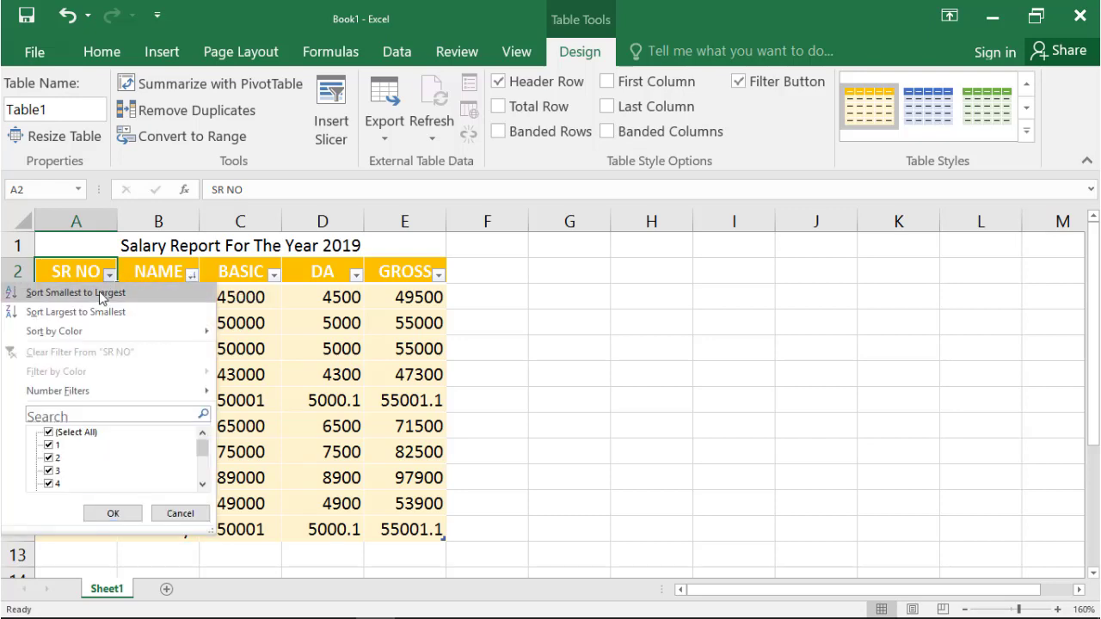
{"action": "left_click", "coordinate": [98, 291]}
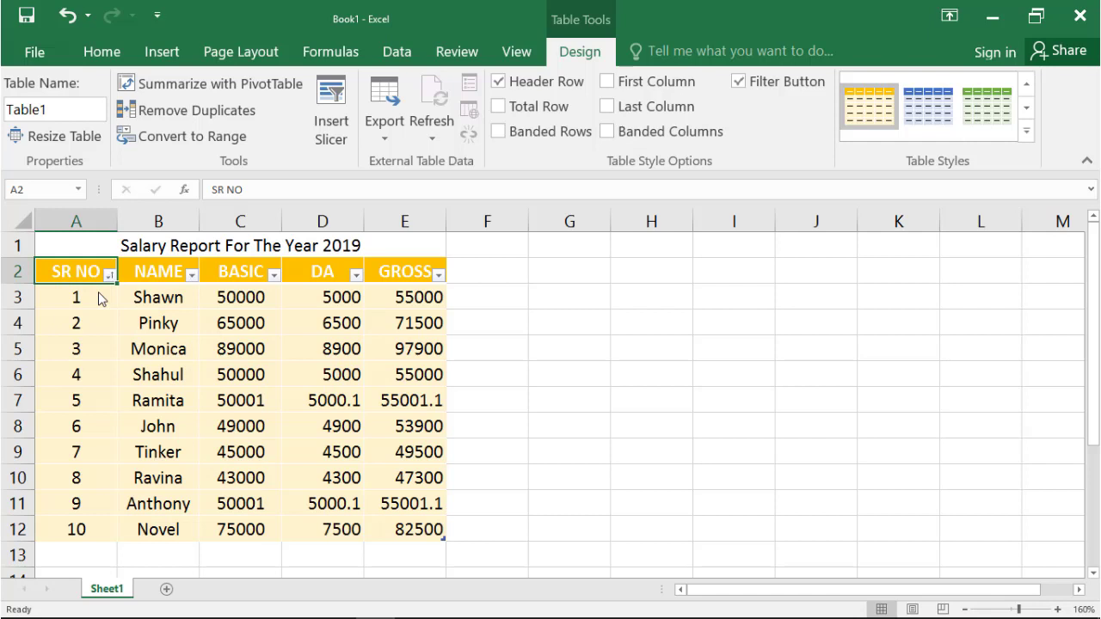
Step: Filter the NAME column to show only the first three names in its alphabetical filter list
{"action": "left_click", "coordinate": [190, 275]}
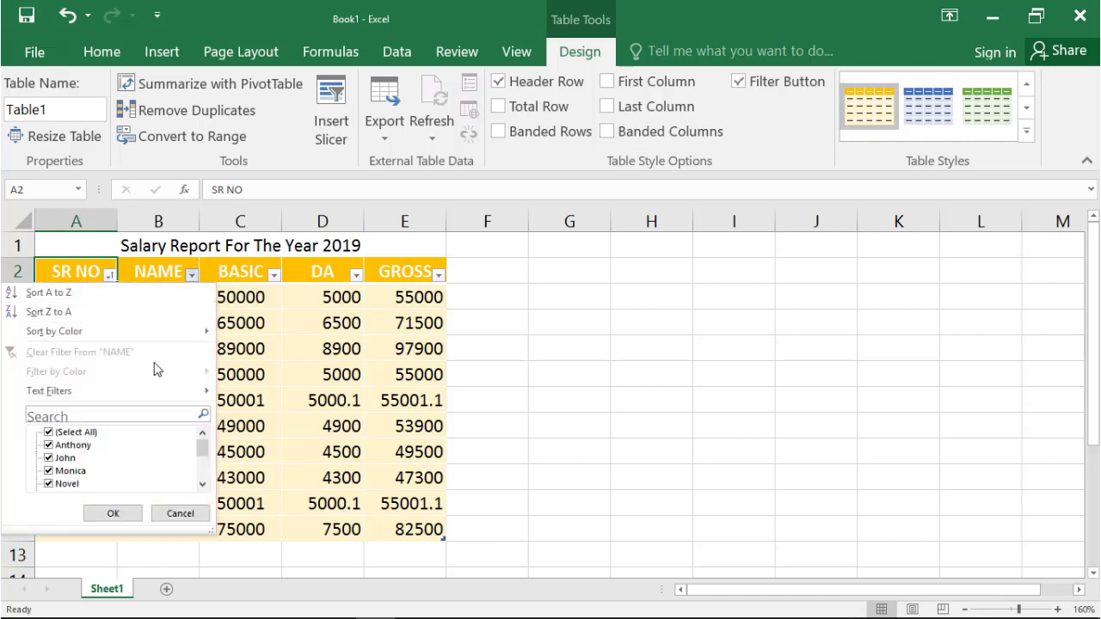
{"action": "left_click", "coordinate": [62, 433]}
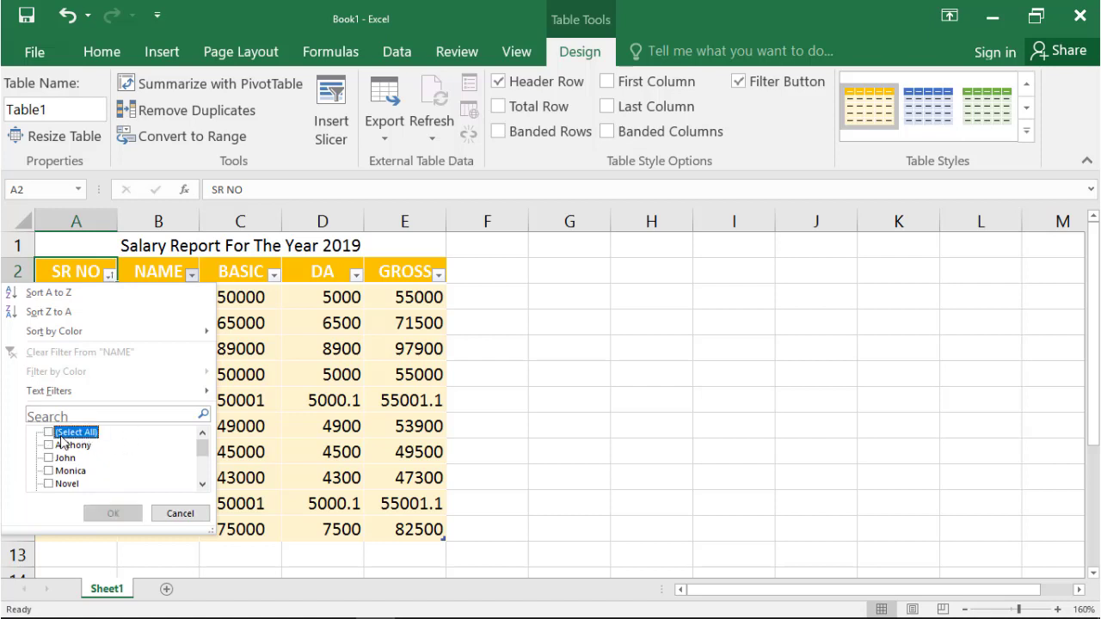
{"action": "left_click", "coordinate": [59, 446]}
{"action": "left_click", "coordinate": [58, 458]}
{"action": "left_click", "coordinate": [58, 472]}
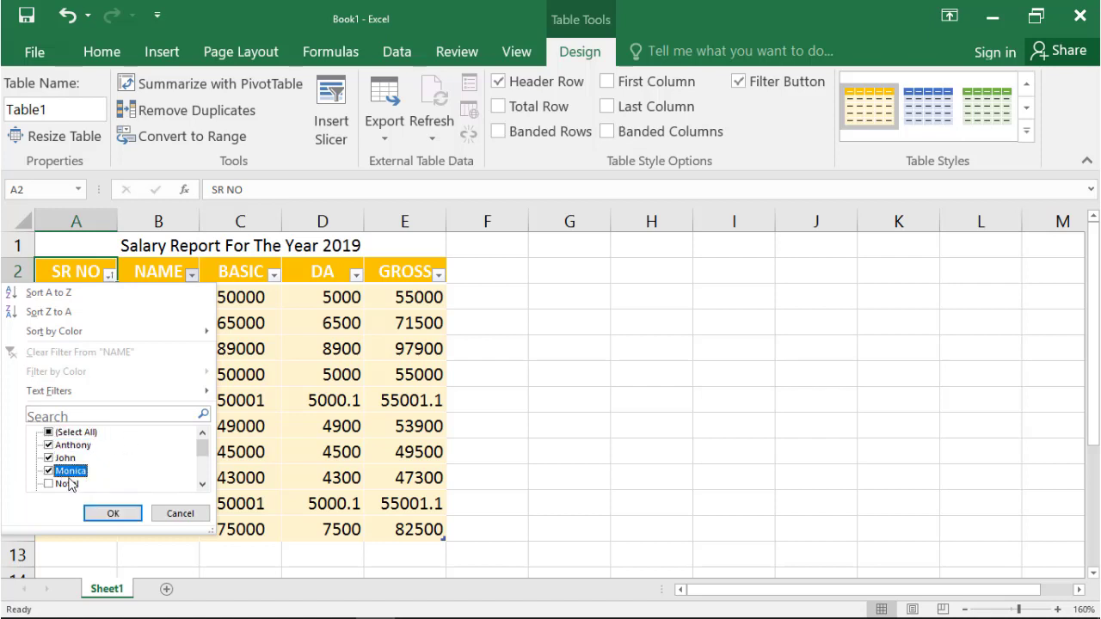
{"action": "left_click", "coordinate": [111, 514]}
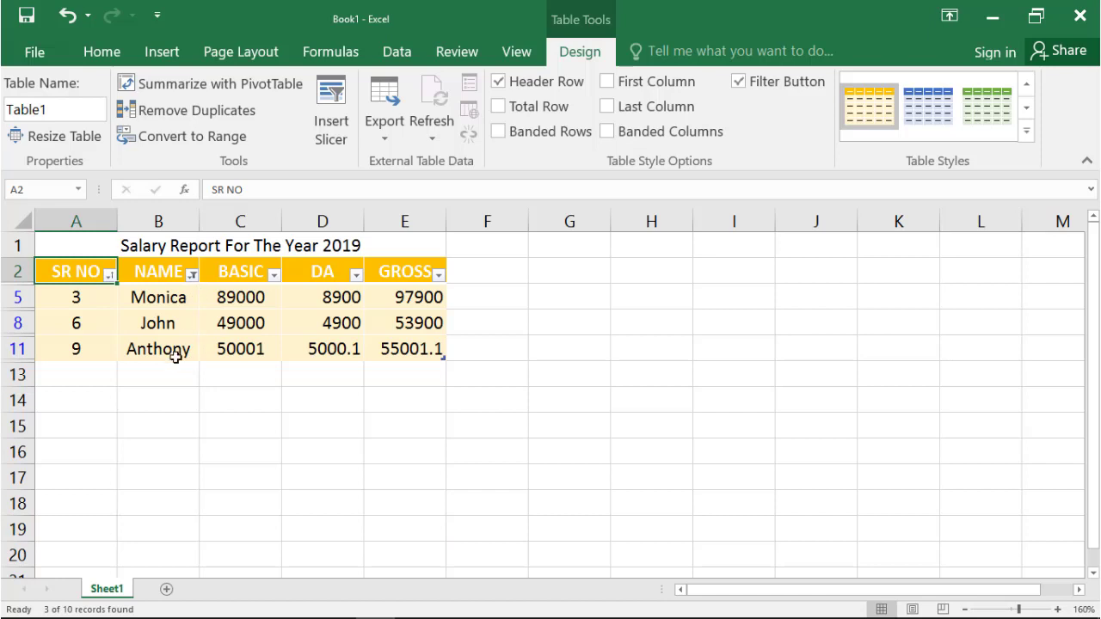
Step: Clear the filter from the NAME column
{"action": "left_click", "coordinate": [193, 276]}
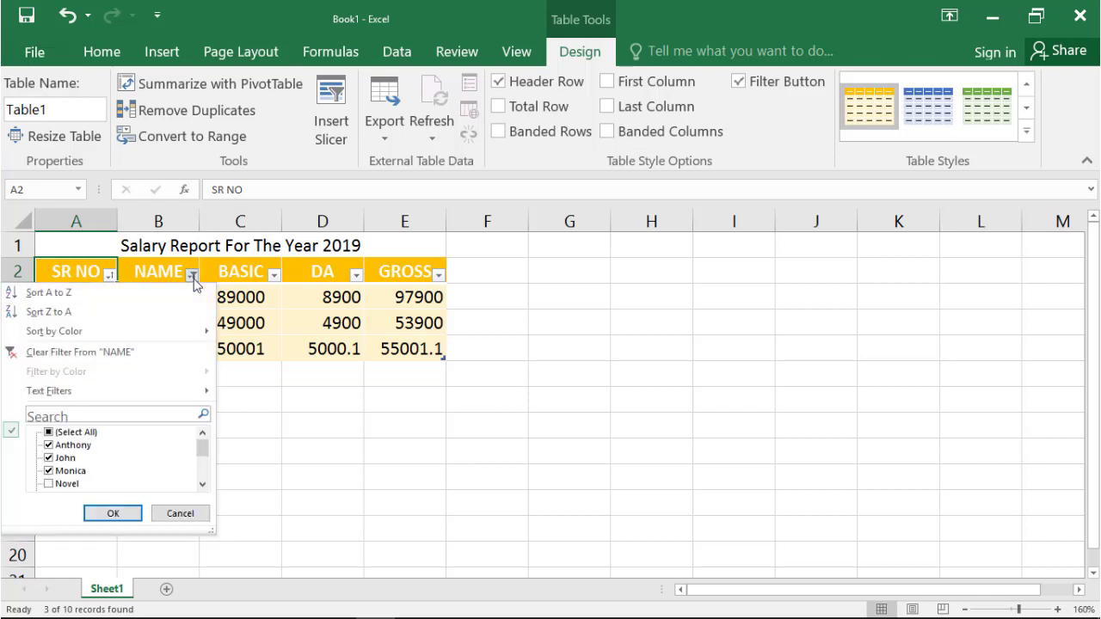
{"action": "left_click", "coordinate": [122, 355]}
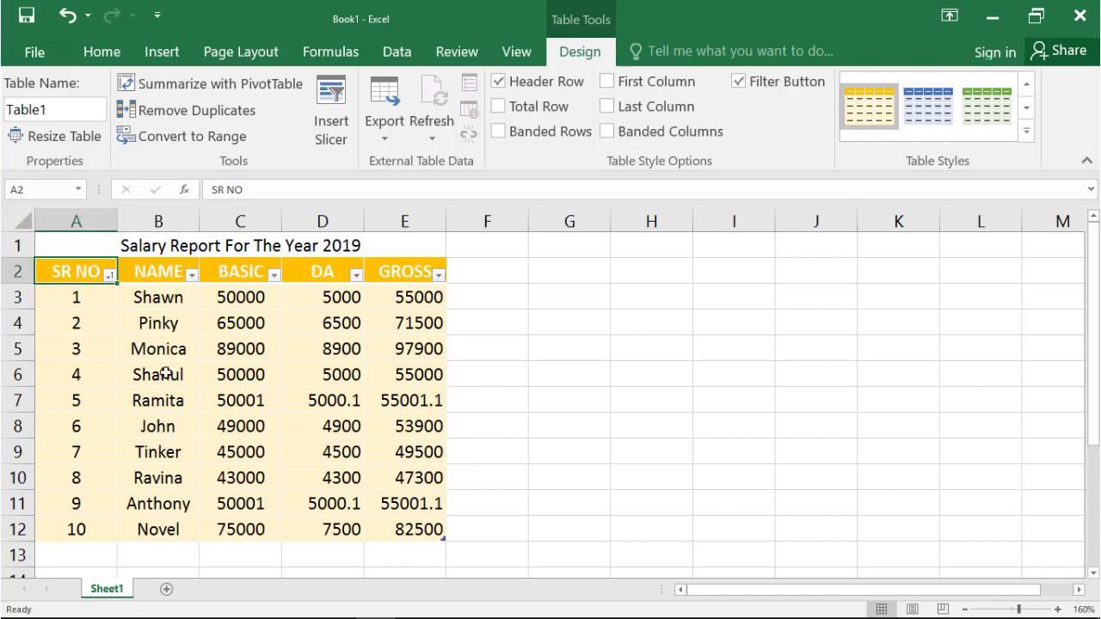
Step: Insert a slicer for the table's NAME column
{"action": "left_click", "coordinate": [340, 123]}
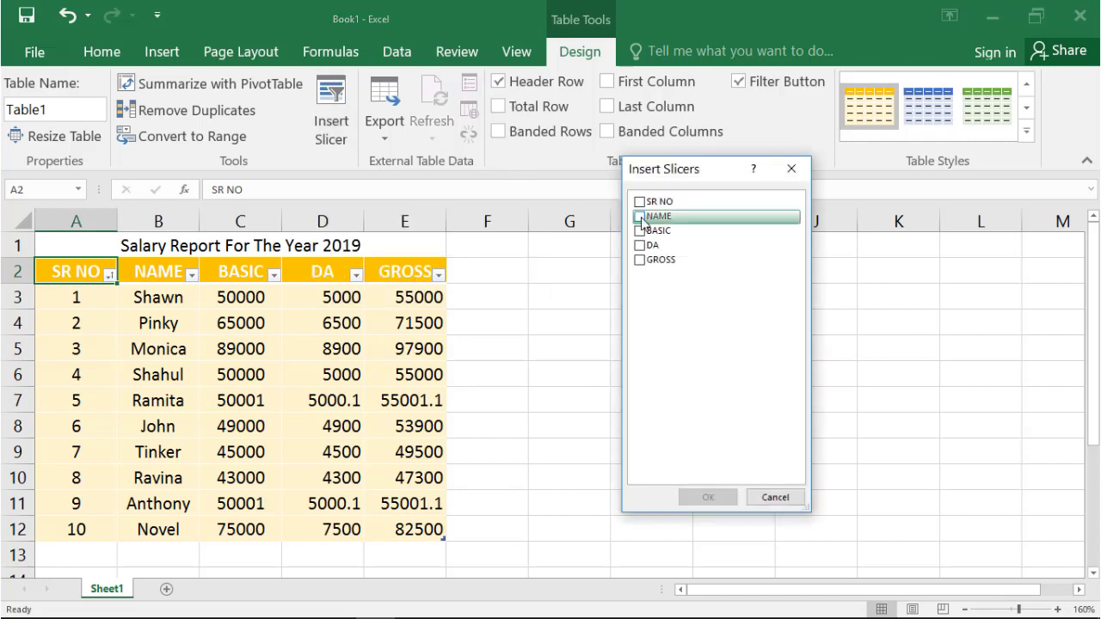
{"action": "left_click", "coordinate": [640, 218]}
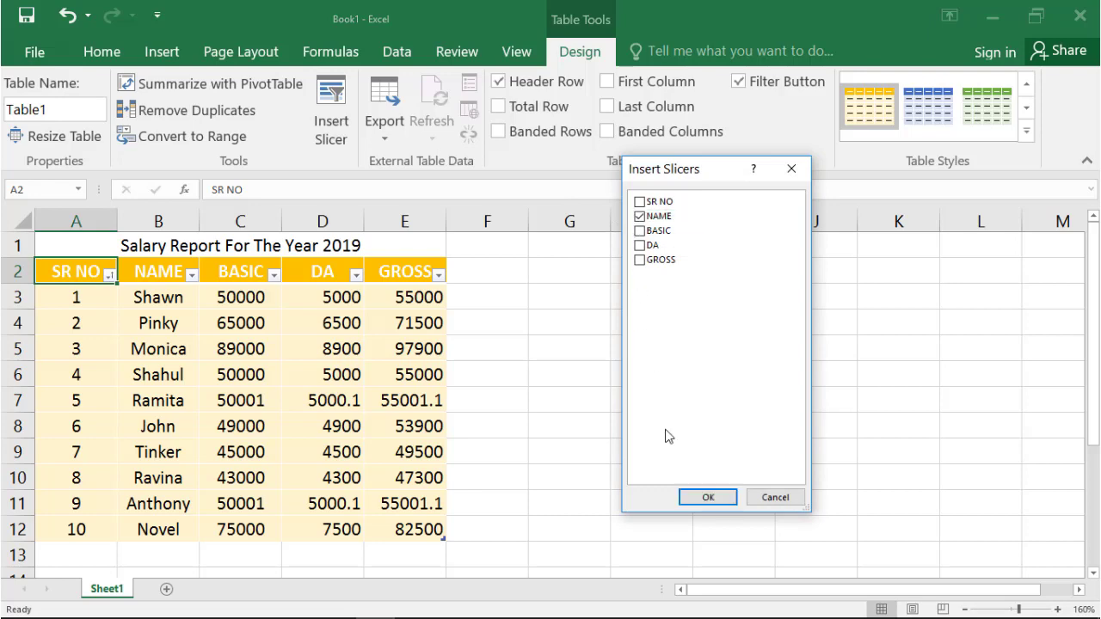
{"action": "left_click", "coordinate": [704, 499]}
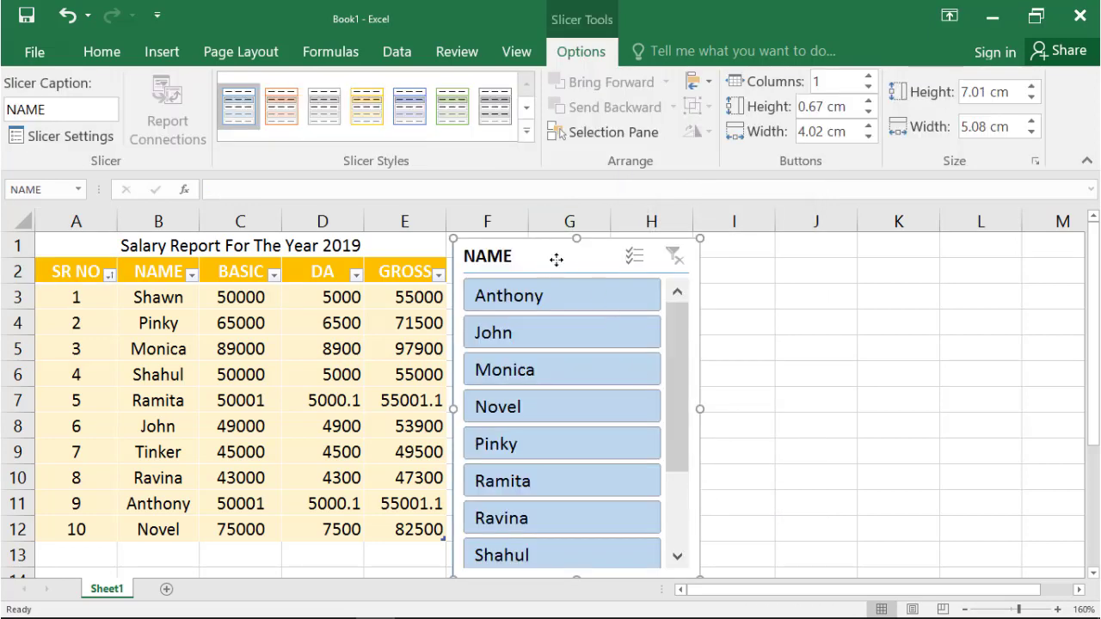
Step: Move the NAME slicer away from the table to columns G to J and filter the table by its first three names, one at a time
{"action": "left_click_drag", "start_coordinate": [556, 260], "coordinate": [690, 253]}
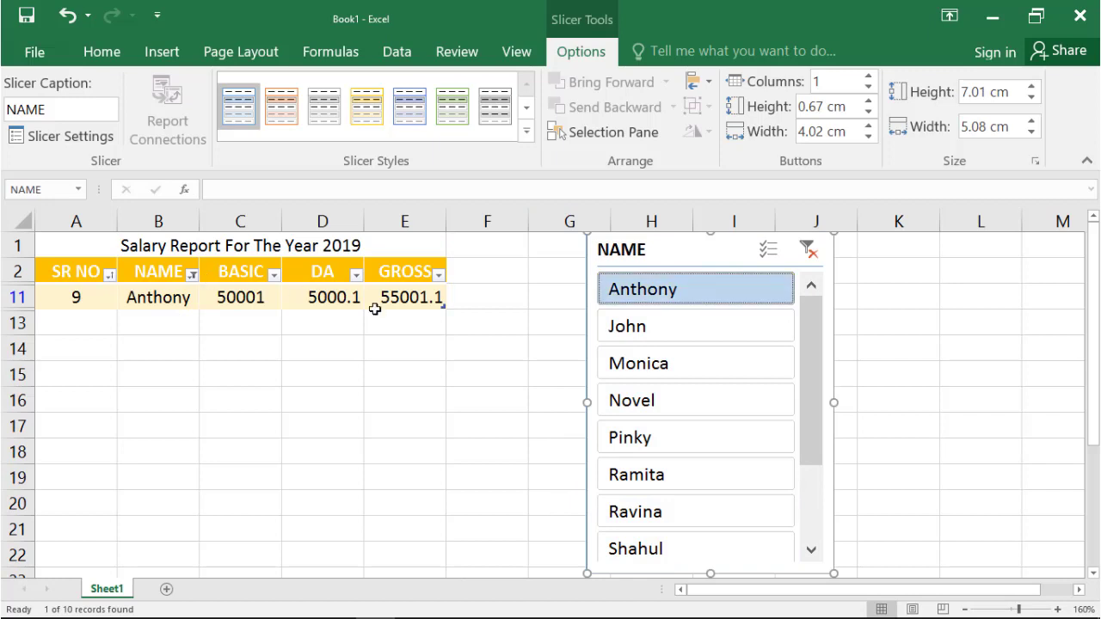
{"action": "left_click", "coordinate": [619, 329]}
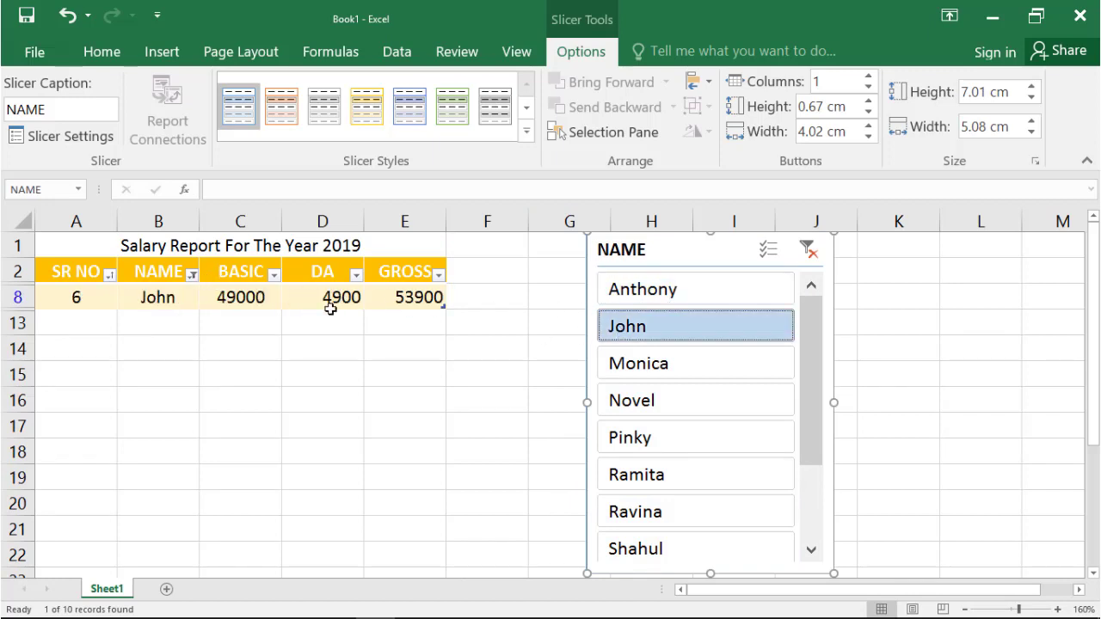
{"action": "left_click", "coordinate": [633, 366]}
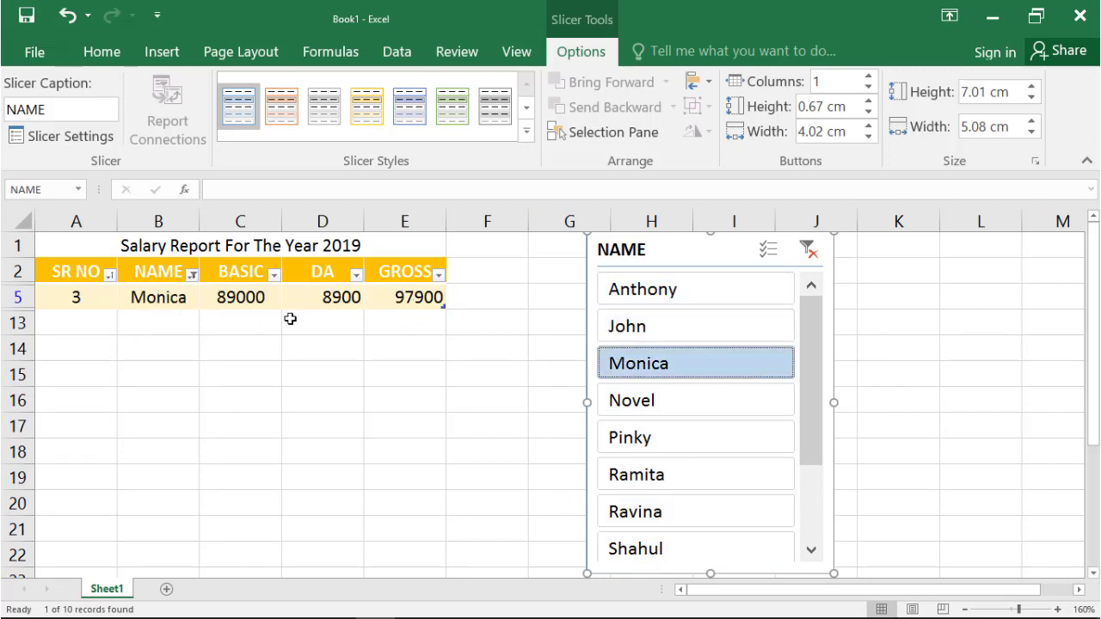
Step: Clear the slicer's filter and filter the table again by each of its first three names in turn
{"action": "left_click", "coordinate": [807, 251]}
{"action": "left_click", "coordinate": [724, 301]}
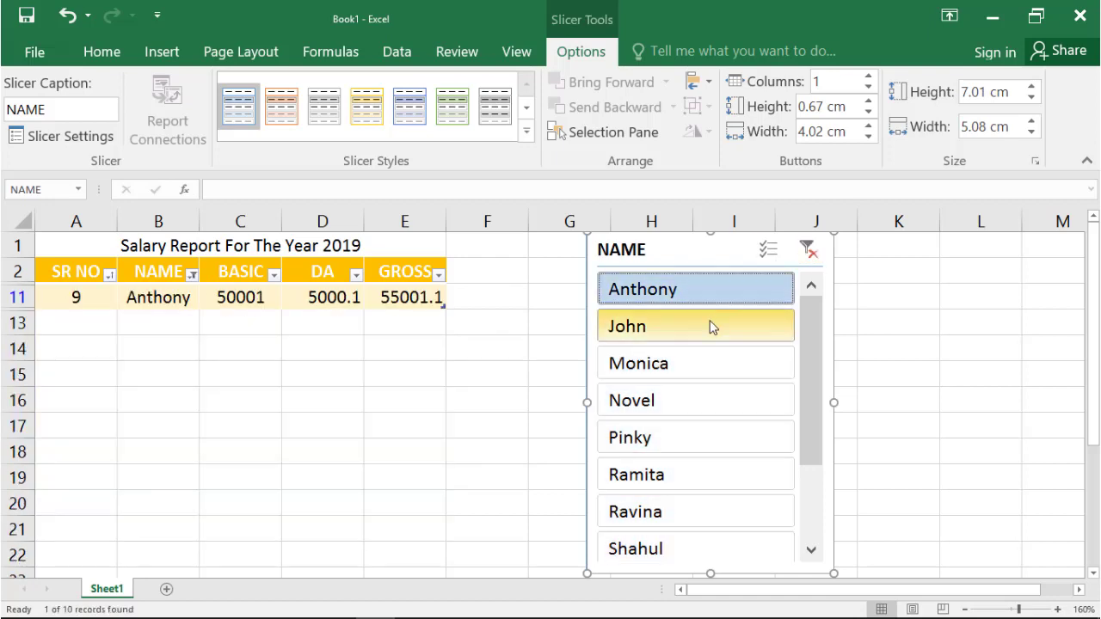
{"action": "left_click", "coordinate": [710, 326]}
{"action": "left_click", "coordinate": [697, 358]}
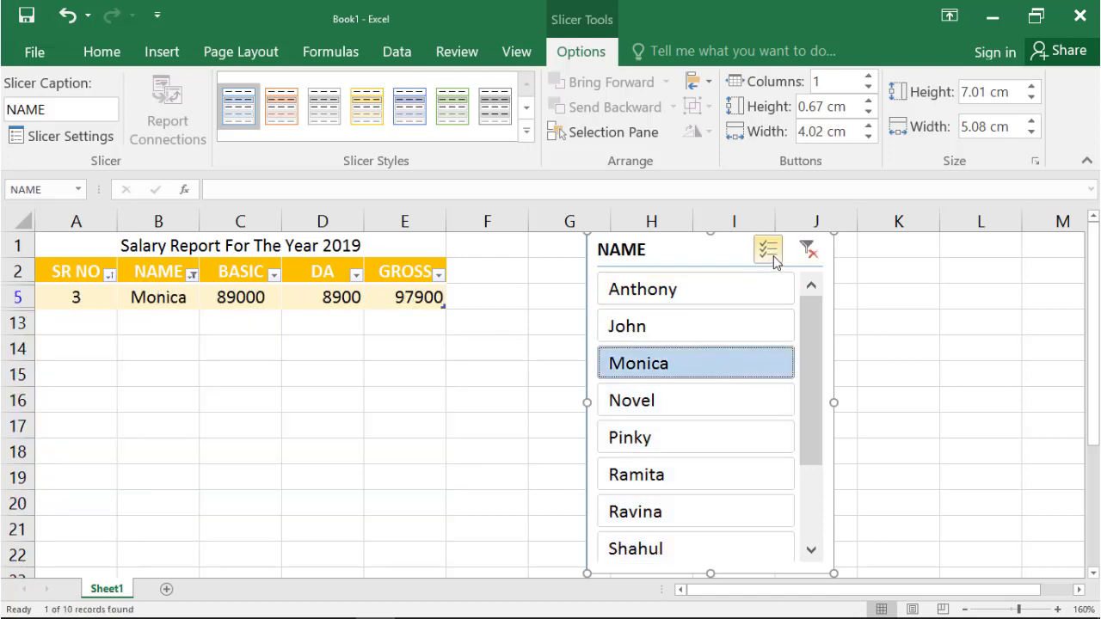
Step: Enable multi-select on the NAME slicer, add the second, fourth and fifth names to the selected third name, and clear the filter
{"action": "left_click", "coordinate": [768, 251]}
{"action": "left_click", "coordinate": [729, 323]}
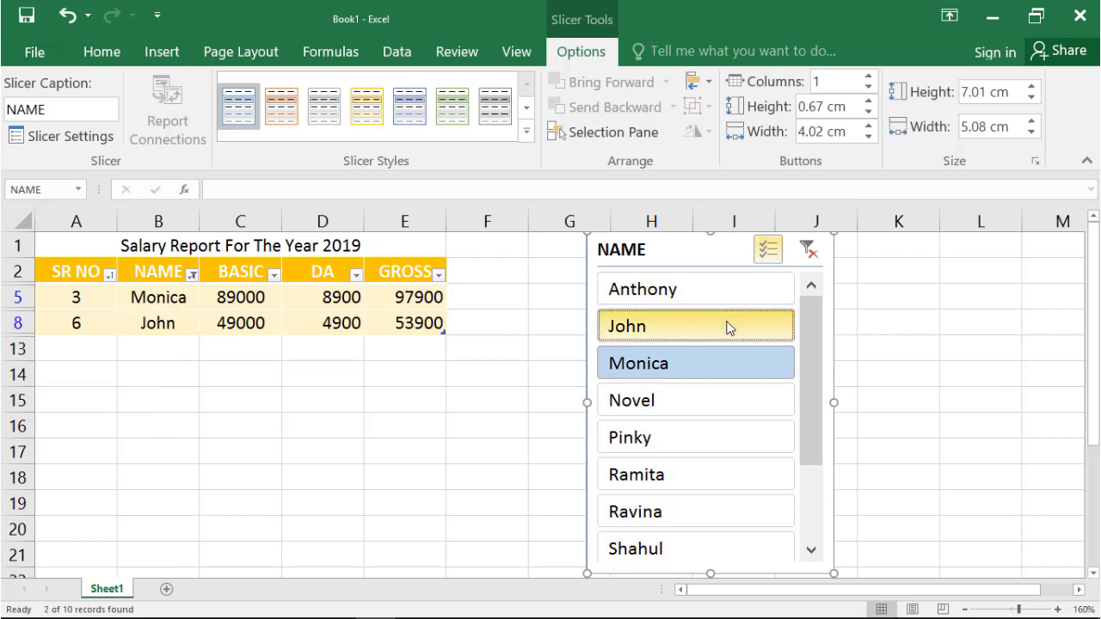
{"action": "left_click", "coordinate": [699, 410]}
{"action": "left_click", "coordinate": [683, 441]}
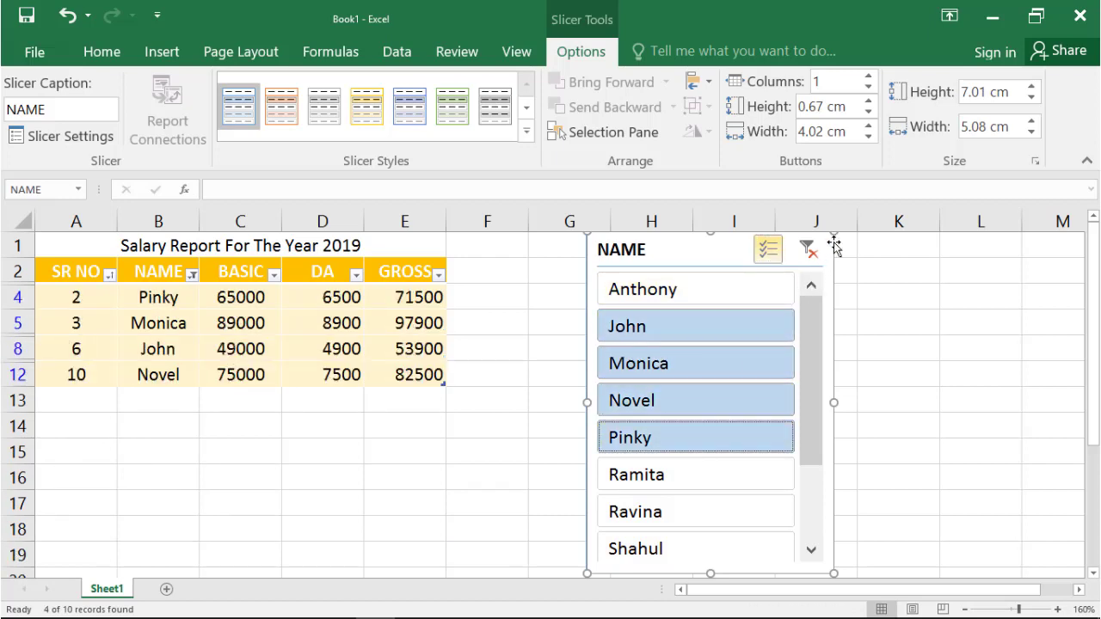
{"action": "left_click", "coordinate": [808, 249]}
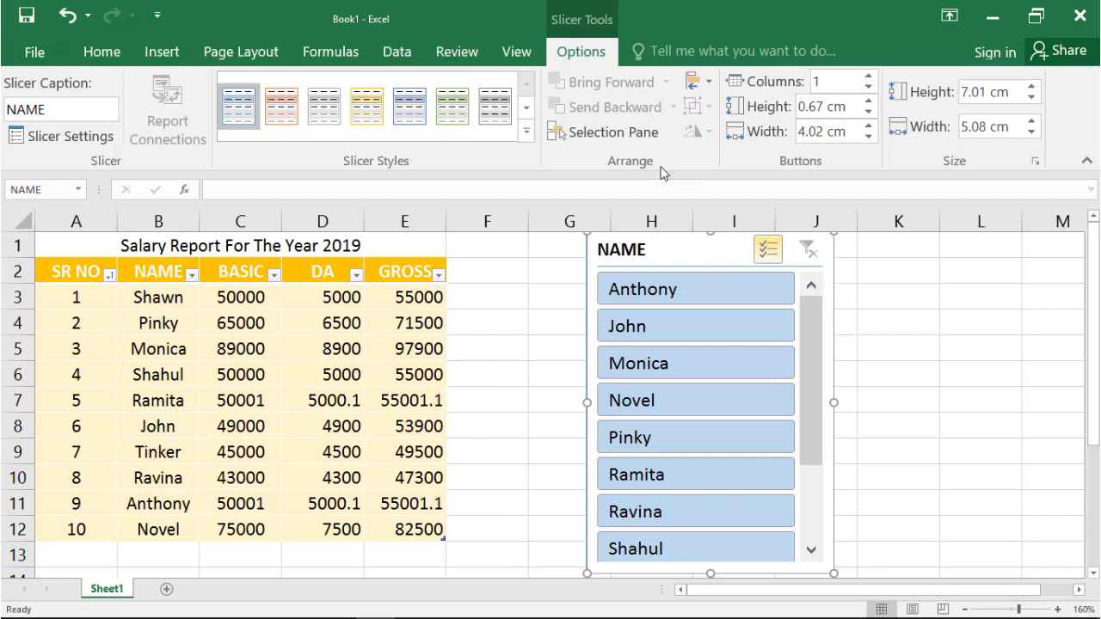
Step: Apply a dark slicer style with solid blue buttons and white text to the NAME slicer
{"action": "left_click", "coordinate": [526, 132]}
{"action": "key", "text": "Escape"}
{"action": "left_click", "coordinate": [452, 105]}
Step: Convert the salary table to a normal range
{"action": "left_click", "coordinate": [342, 344]}
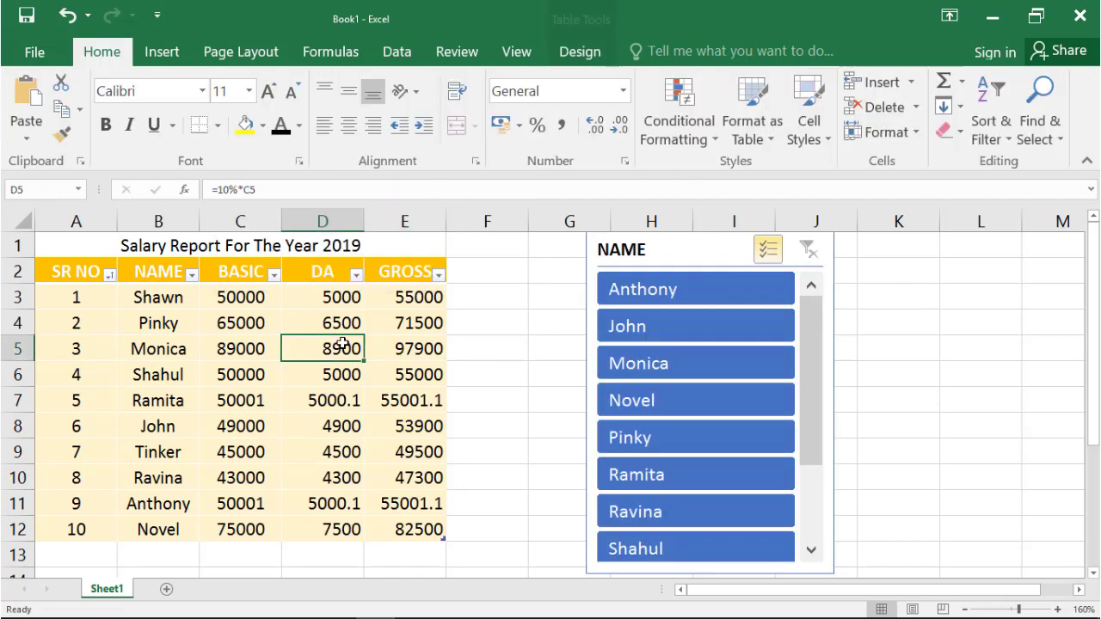
{"action": "left_click", "coordinate": [569, 55]}
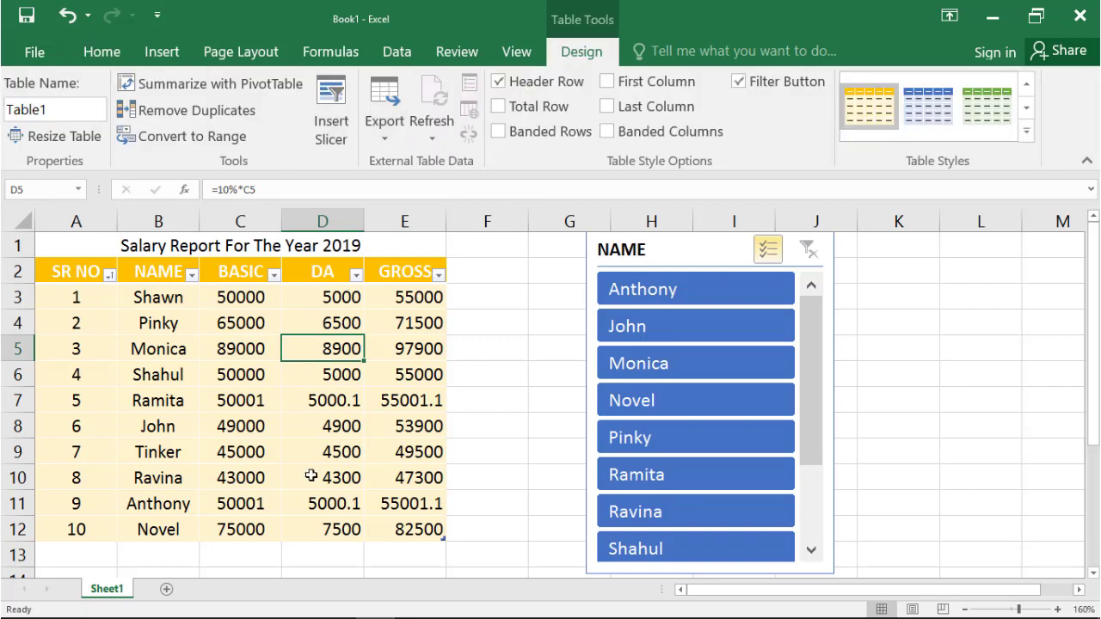
{"action": "left_click", "coordinate": [206, 142]}
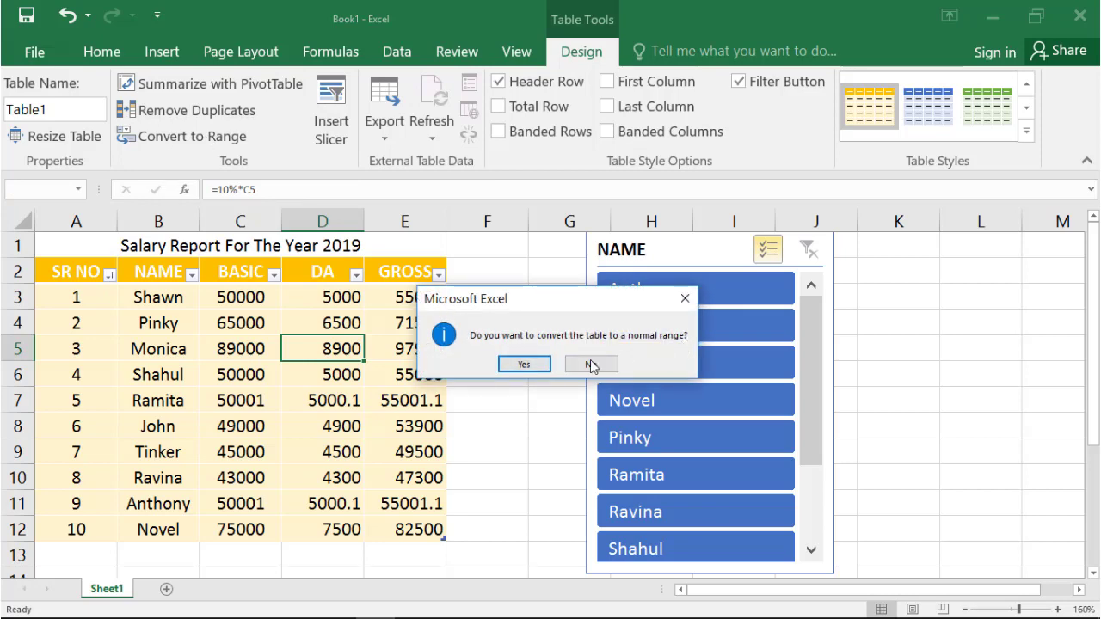
{"action": "left_click", "coordinate": [520, 363]}
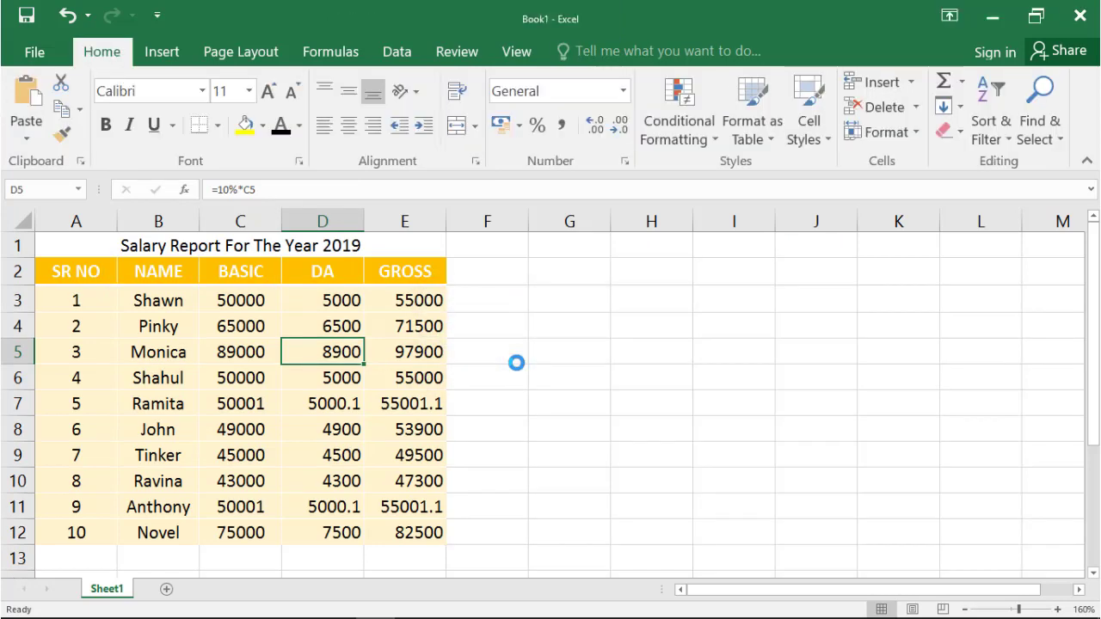